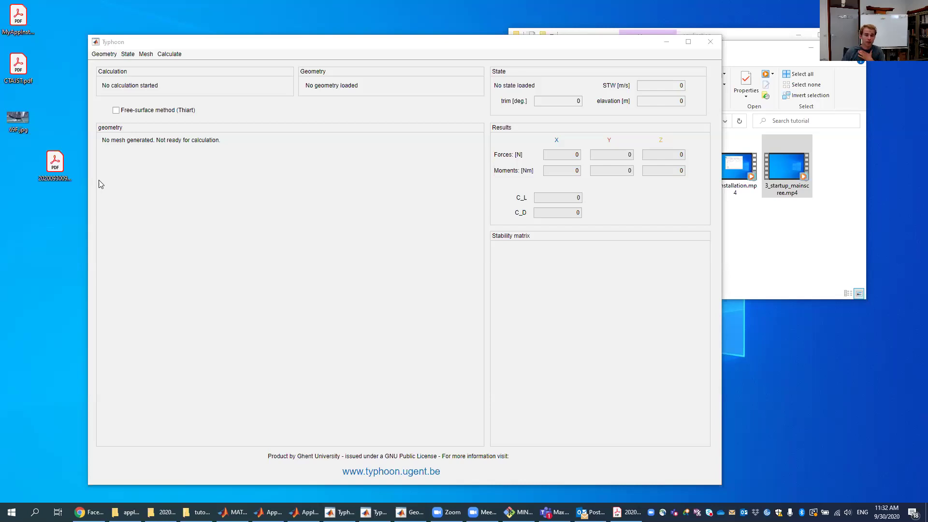
- Open 69F.jpg from the desktop in Photos to view the foiling boat
double_click(22, 124)
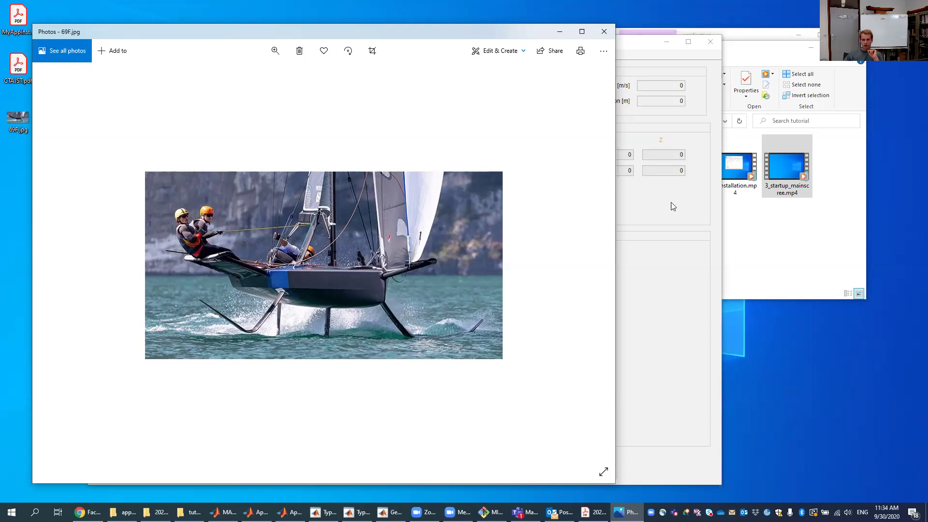
- Return to Typhoon, dismiss the folder windows, and start a new geometry definition
click(674, 265)
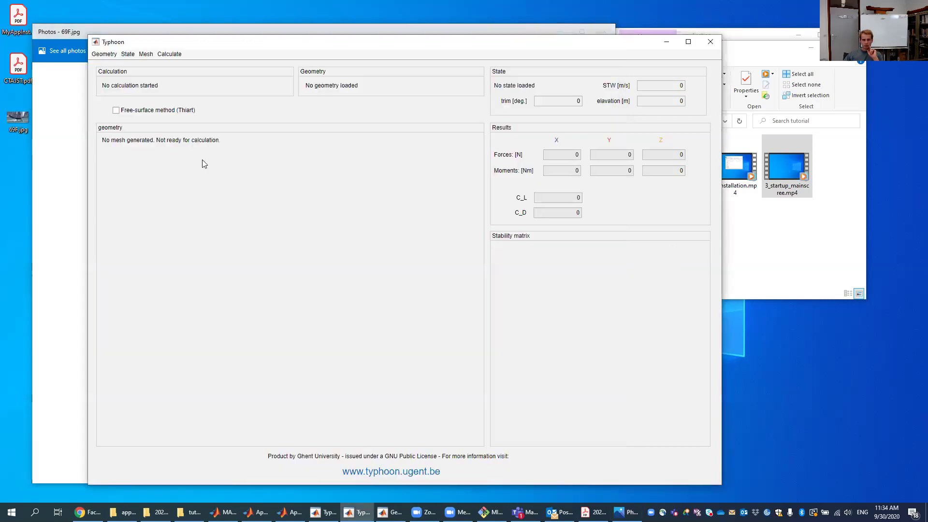
click(105, 54)
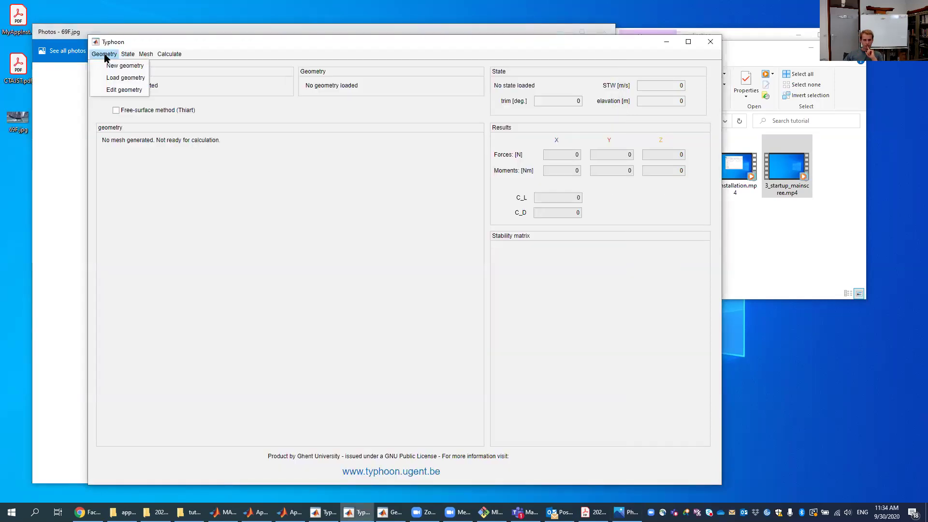
click(744, 42)
click(811, 48)
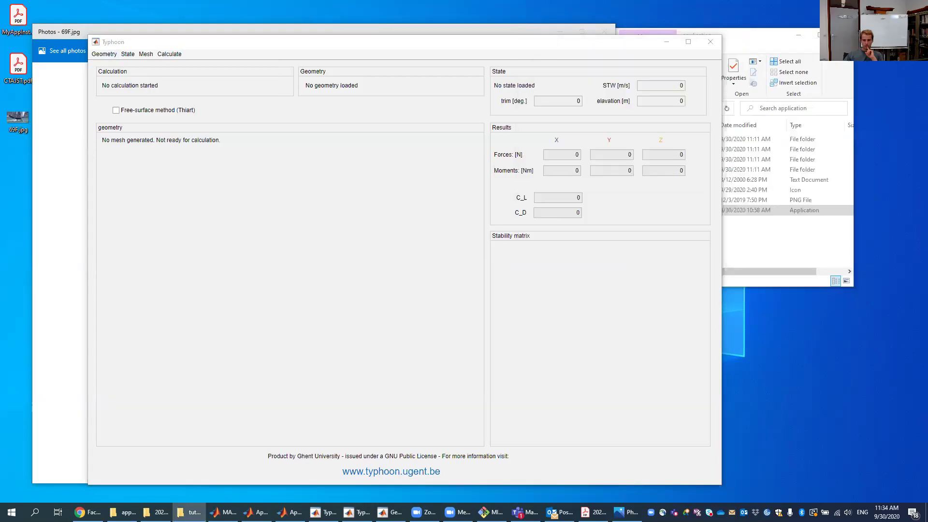
drag(768, 40, 789, 47)
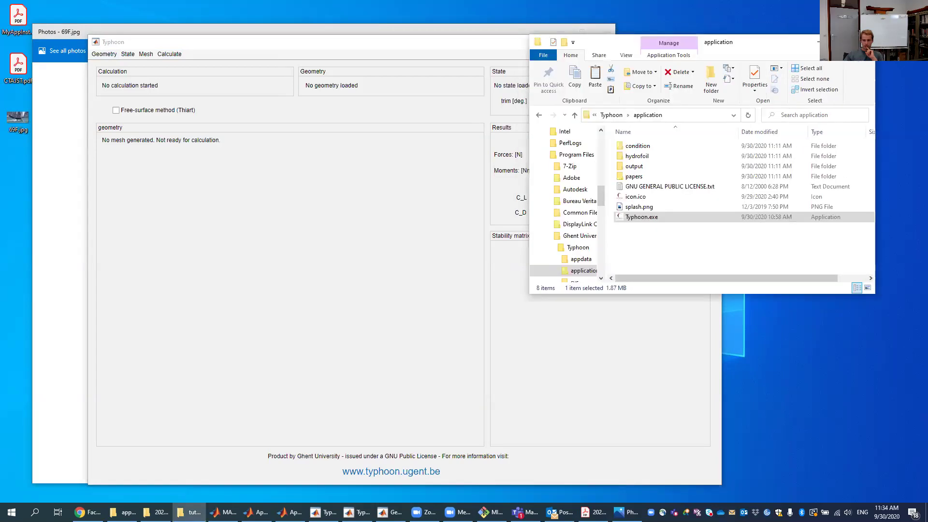
click(818, 42)
click(102, 54)
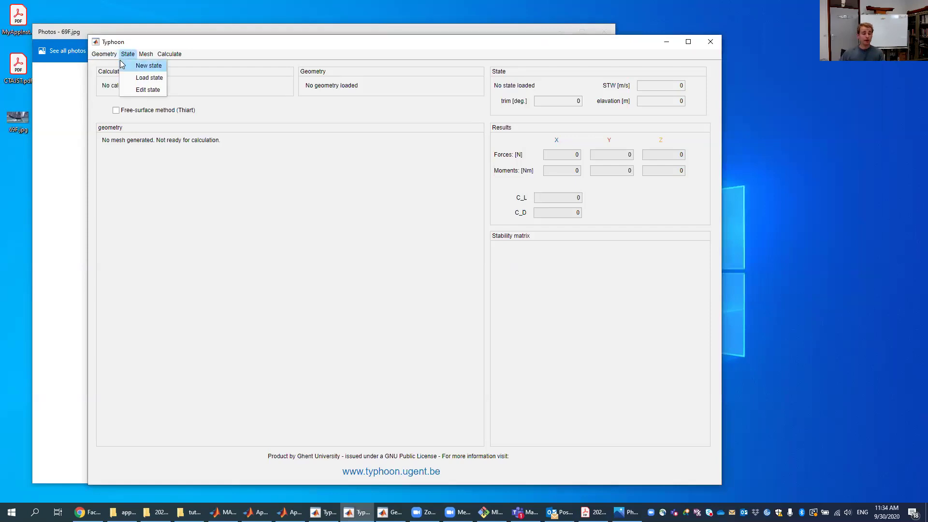
click(100, 66)
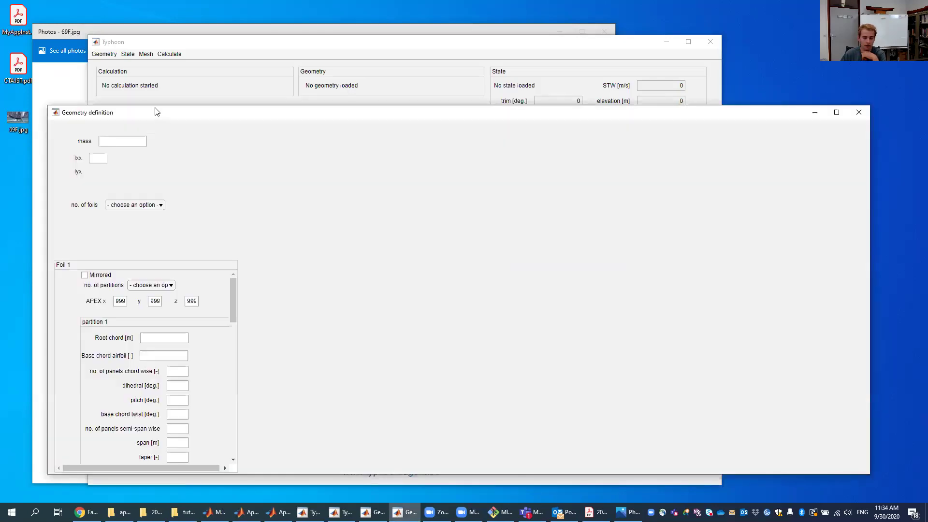
- Enter mass 500 kg, Ixx 100 and zeros for the first off-diagonal inertia terms
drag(155, 112, 142, 72)
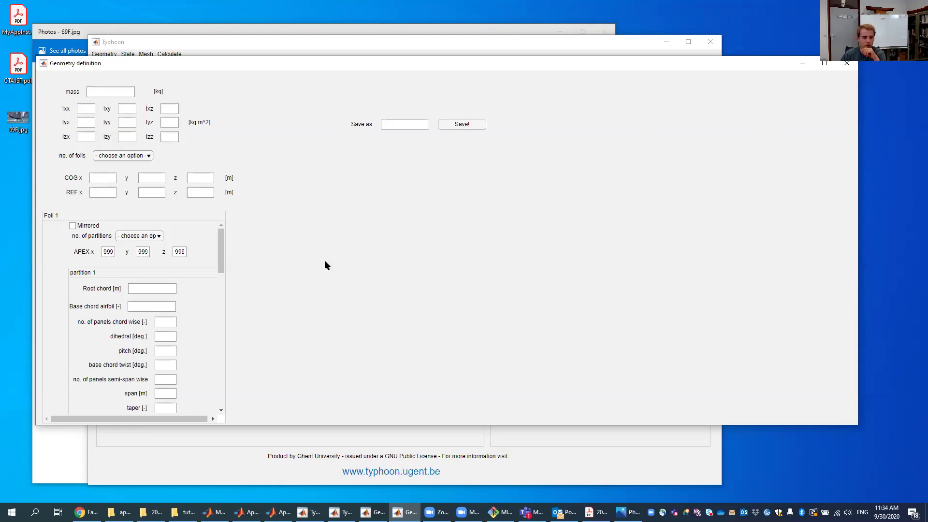
click(118, 96)
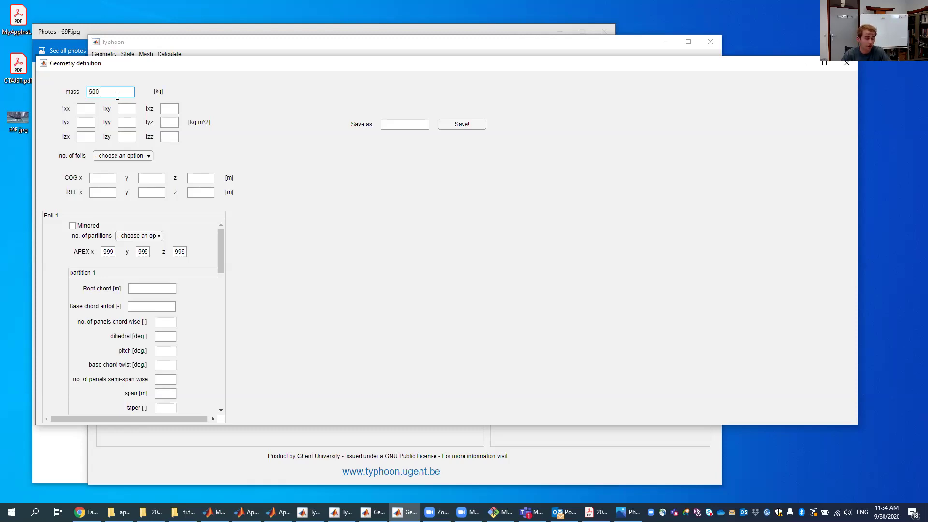
click(84, 108)
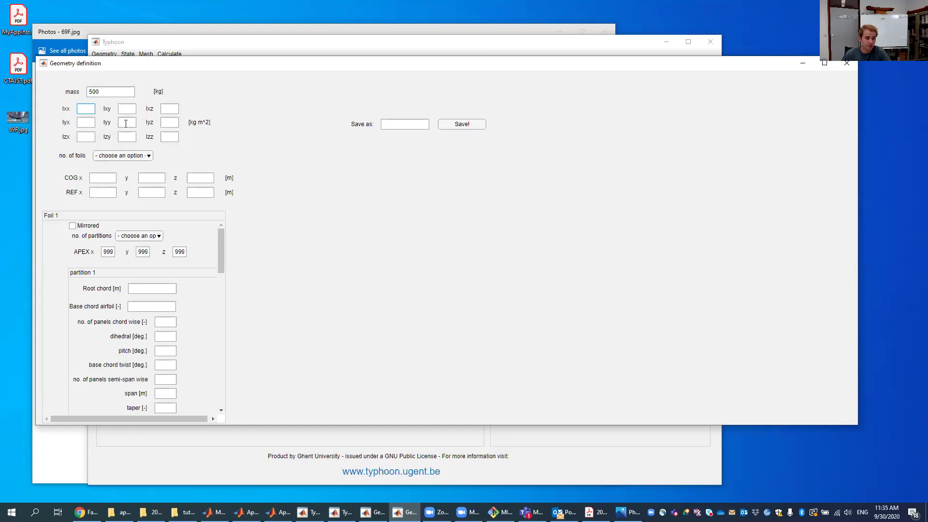
mouse_move(125, 124)
text(10)
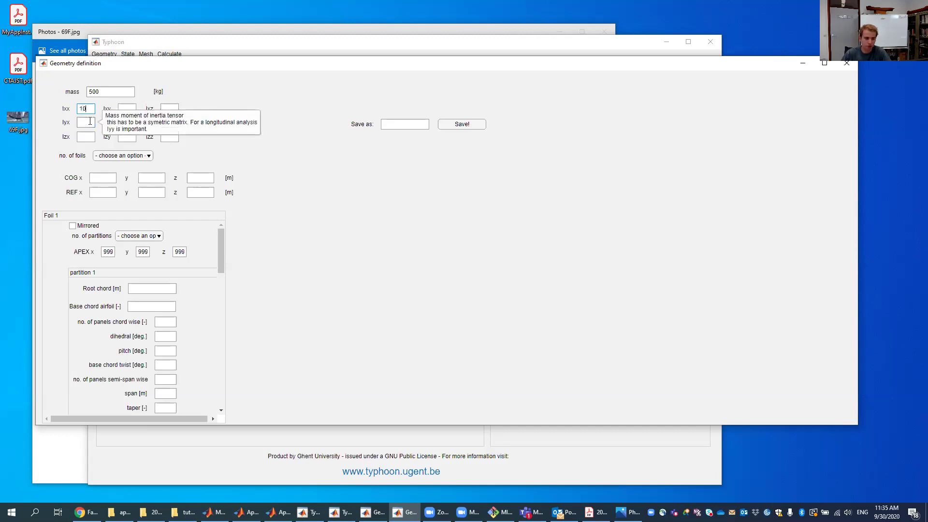
text(0)
key(Tab)
text(0)
key(Tab)
text(0)
key(Tab)
text(0)
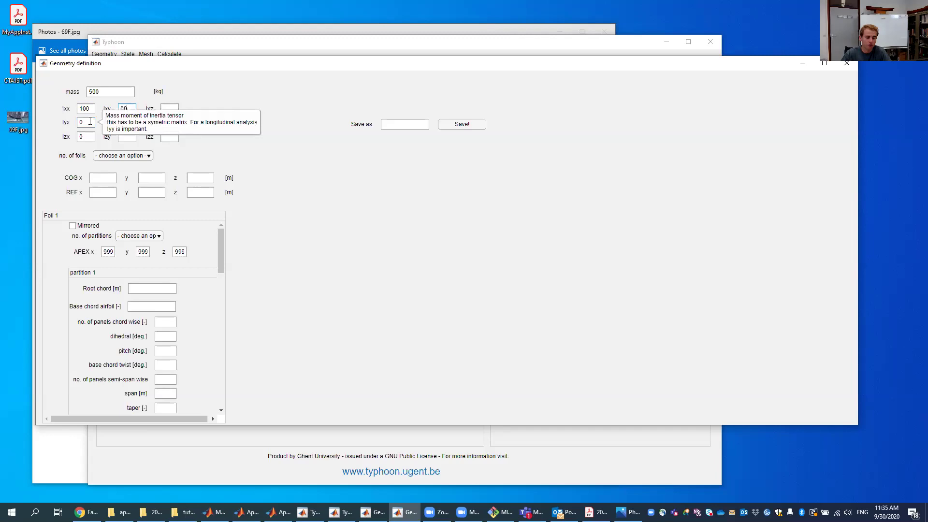
- Enter Iyy 420 and zero the remaining off-diagonal inertia terms, reaching Izz
key(BackSpace)
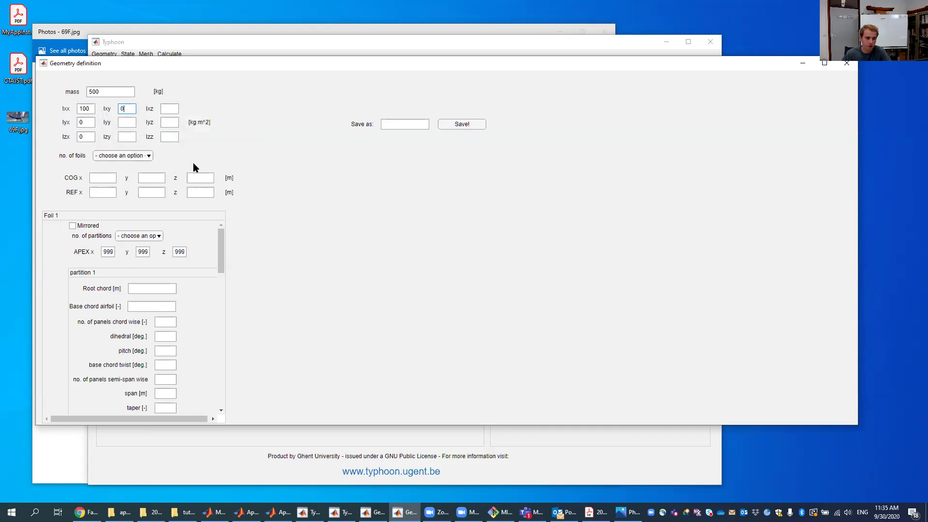
key(Tab)
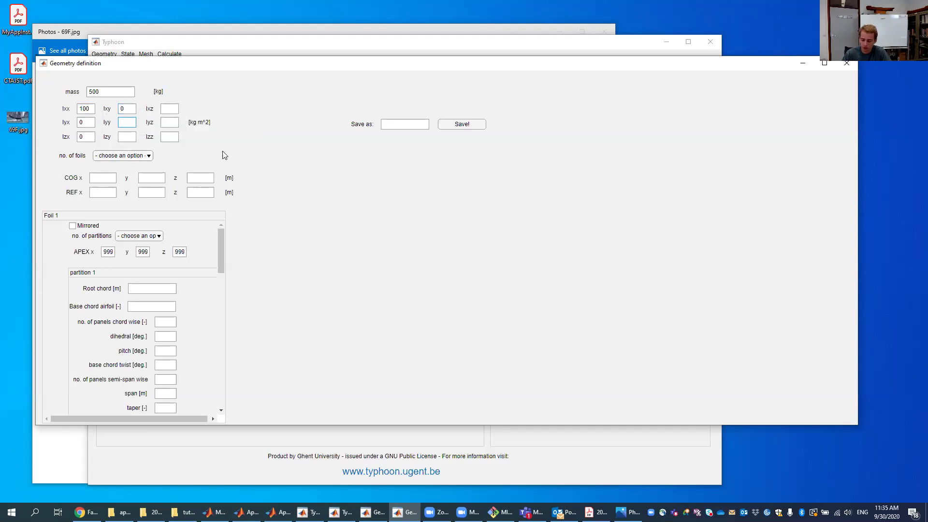
text(4220)
key(BackSpace)
key(Tab)
text(0)
key(Tab)
text(0)
key(Tab)
text(0)
key(Tab)
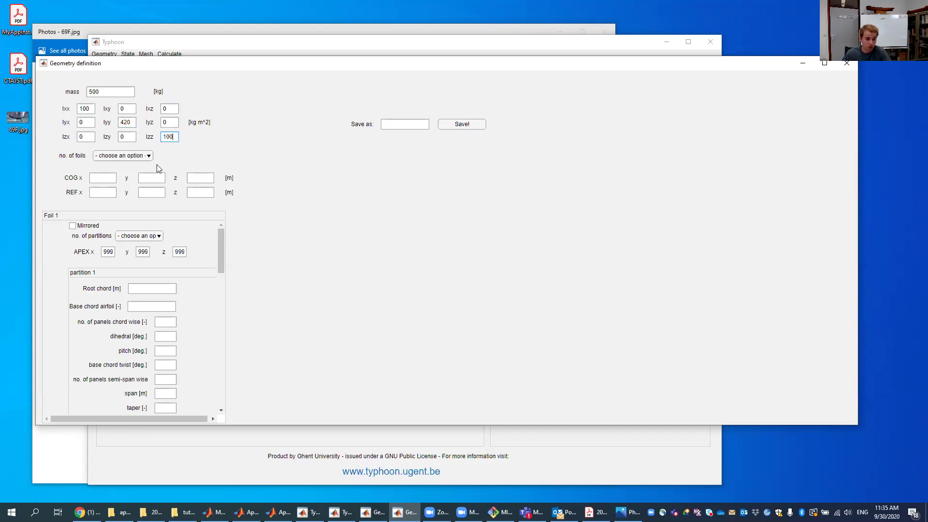
- Set the number of foils to 4 and the centre of gravity to 0, 0, 0
click(134, 156)
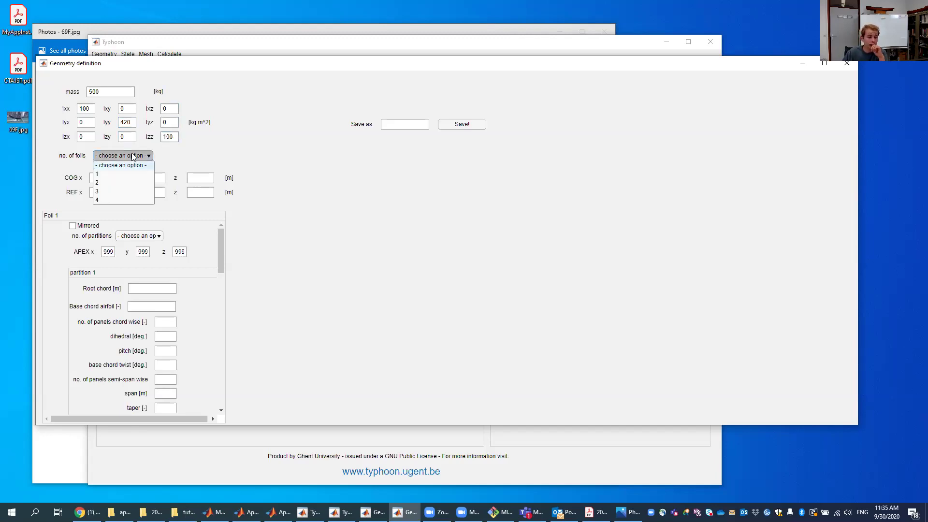
click(137, 198)
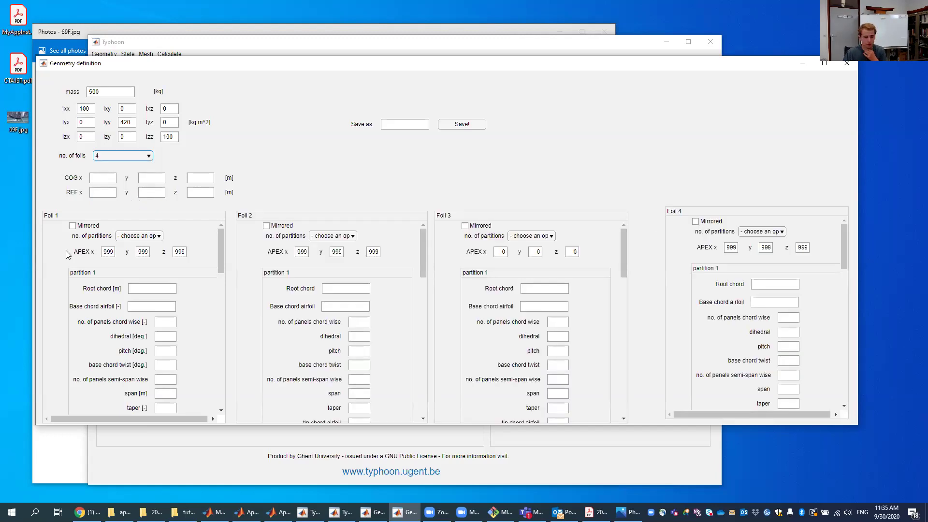
click(104, 177)
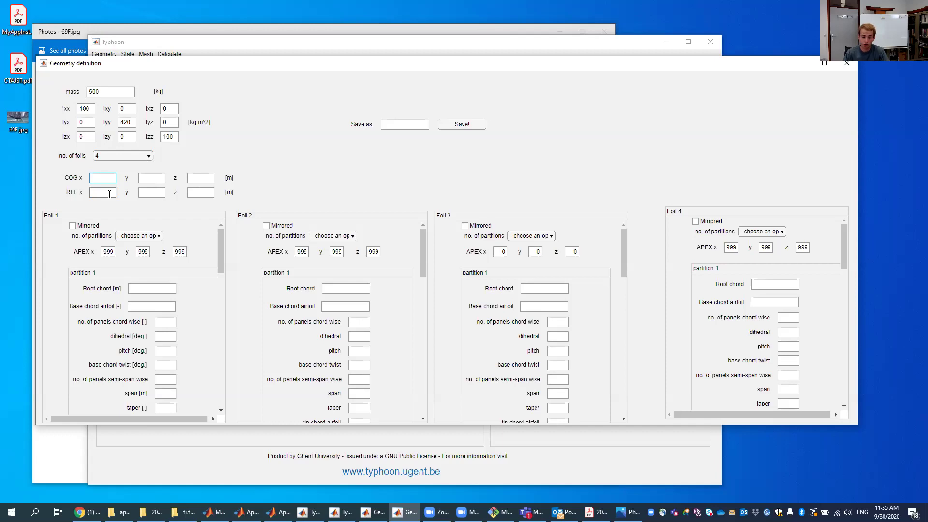
text(0)
key(Tab)
text(0)
key(Tab)
text(0)
- Set the reference point coordinates to 0, 0, 0
key(Tab)
text(0)
key(Tab)
text(0)
key(Tab)
text(0)
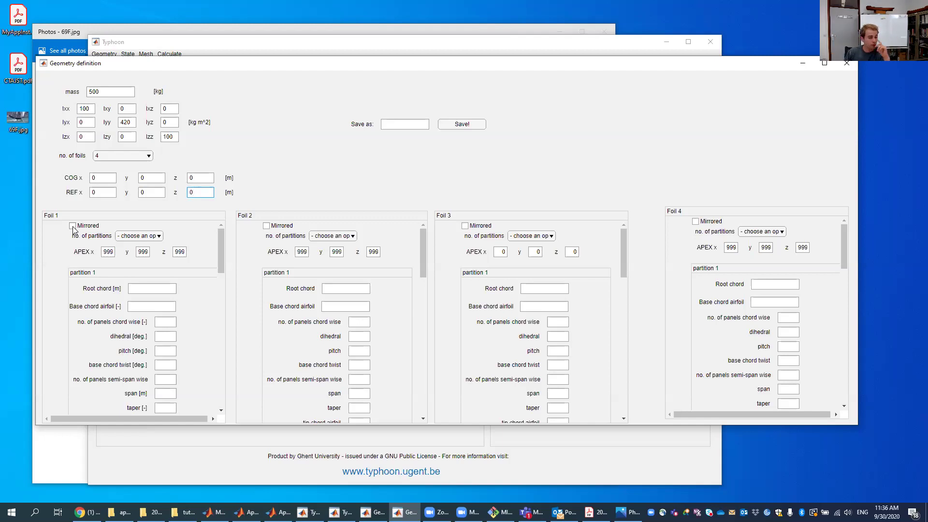
- Tick Mirrored for Foil 1 and choose 2 partitions
click(73, 226)
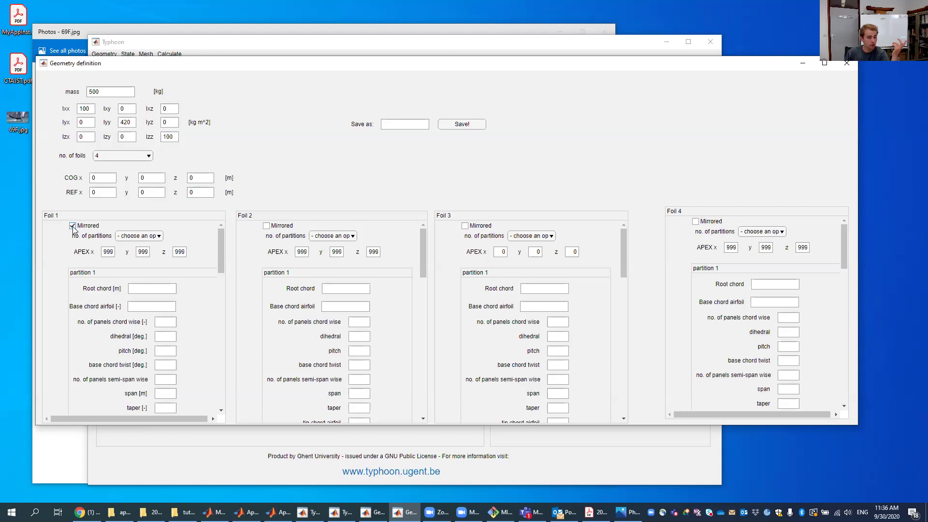
click(156, 237)
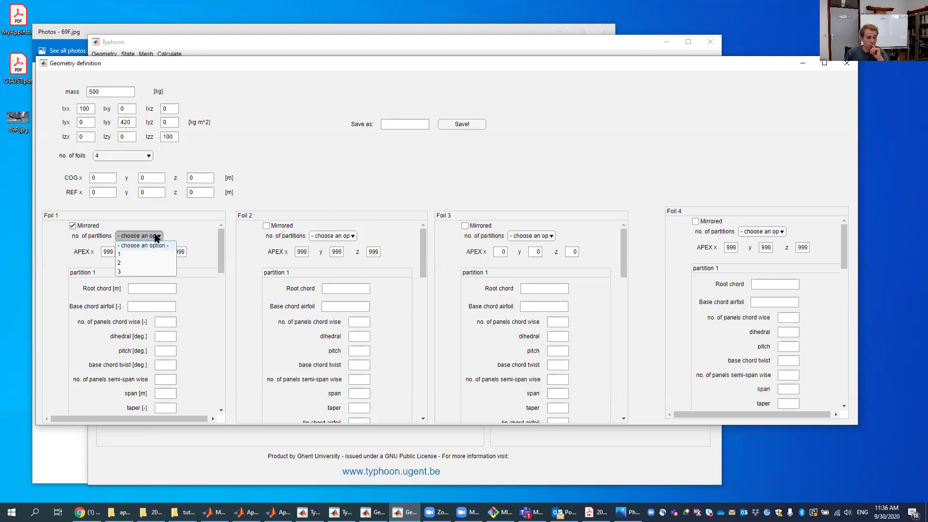
click(151, 263)
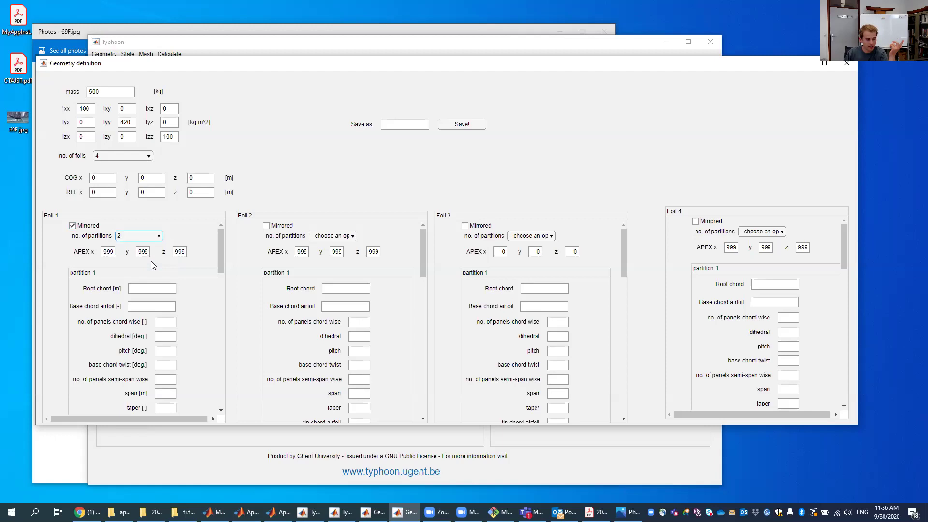
double_click(110, 252)
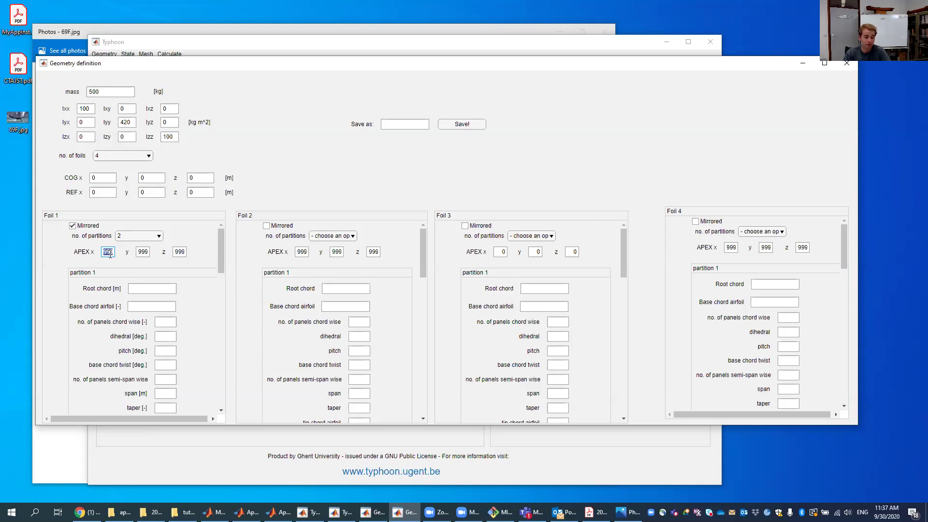
- Set Foil 1's apex to x 0.1, y 0.3, z 0
key(BackSpace)
text(0.1)
double_click(143, 252)
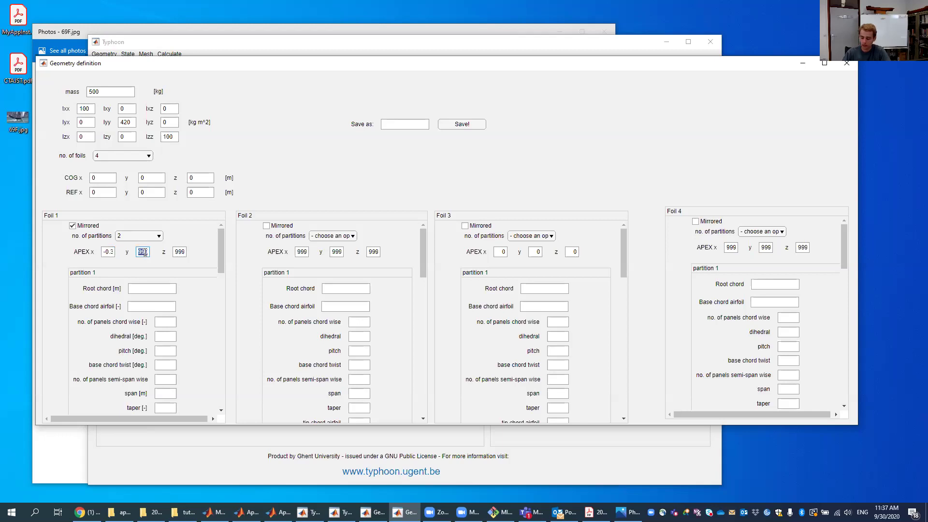
key(BackSpace)
text(0.3)
key(Tab)
text(0)
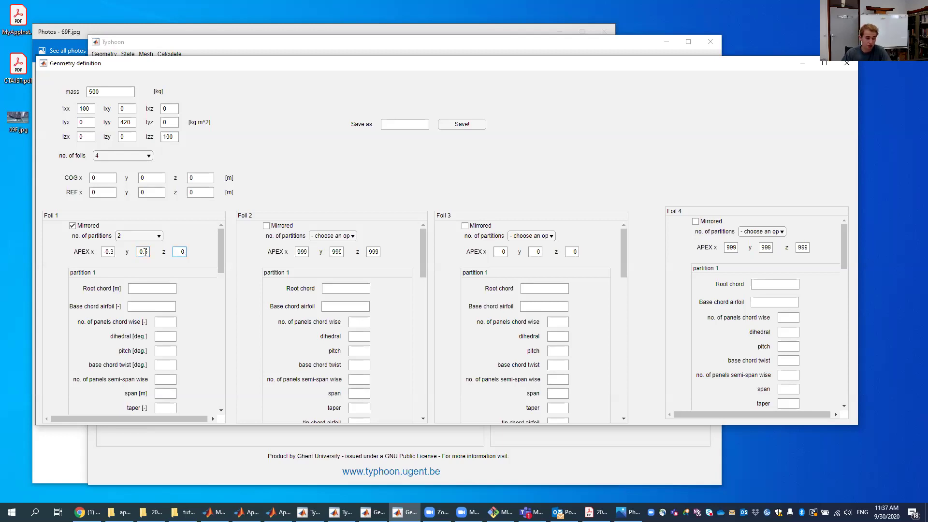
- Give Foil 1 a root chord of 0.35 with base airfoil 2412
click(161, 290)
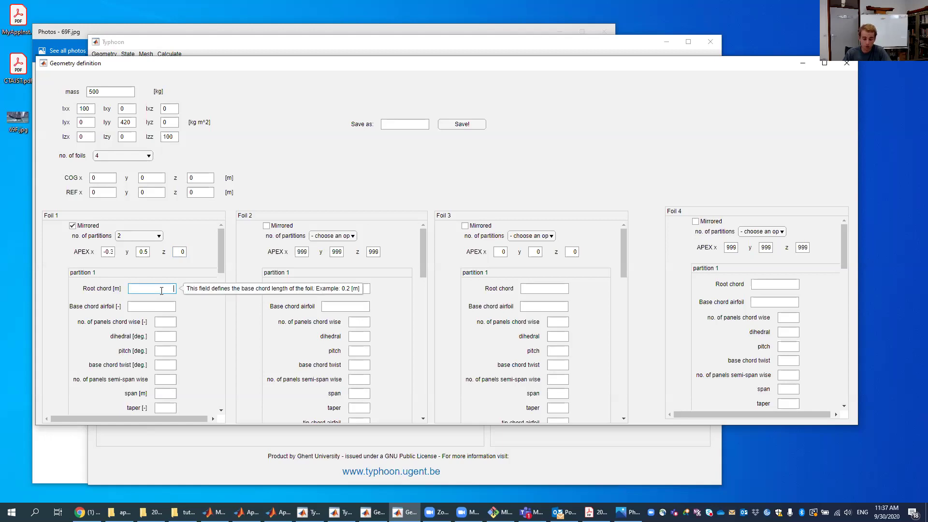
text(0.35)
click(165, 306)
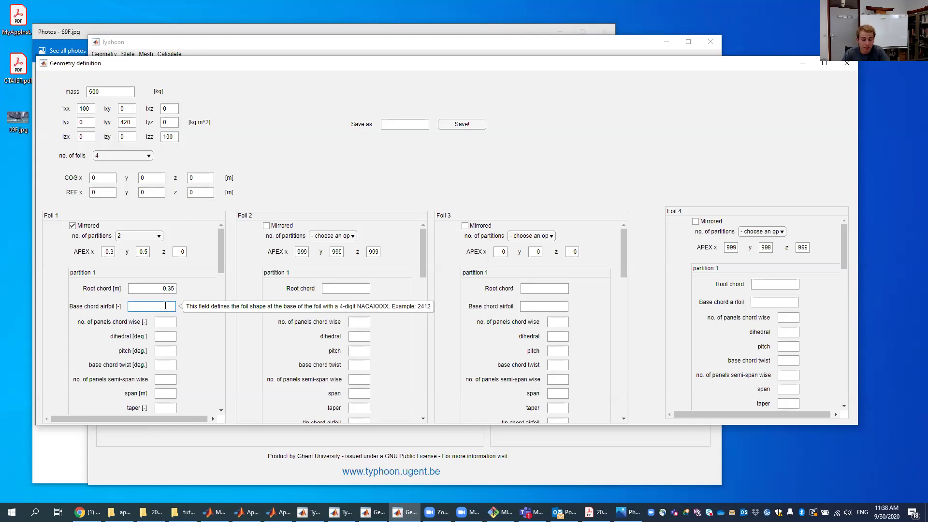
text(2412)
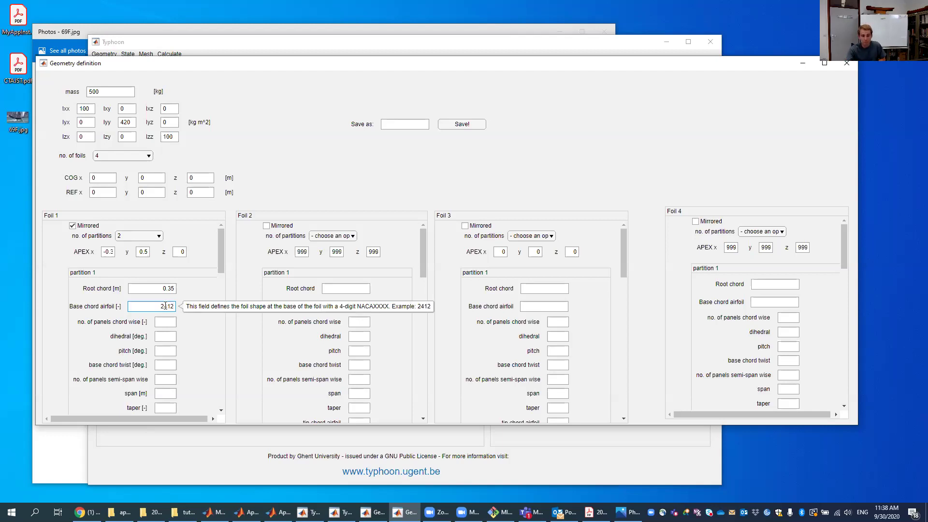
text(-)
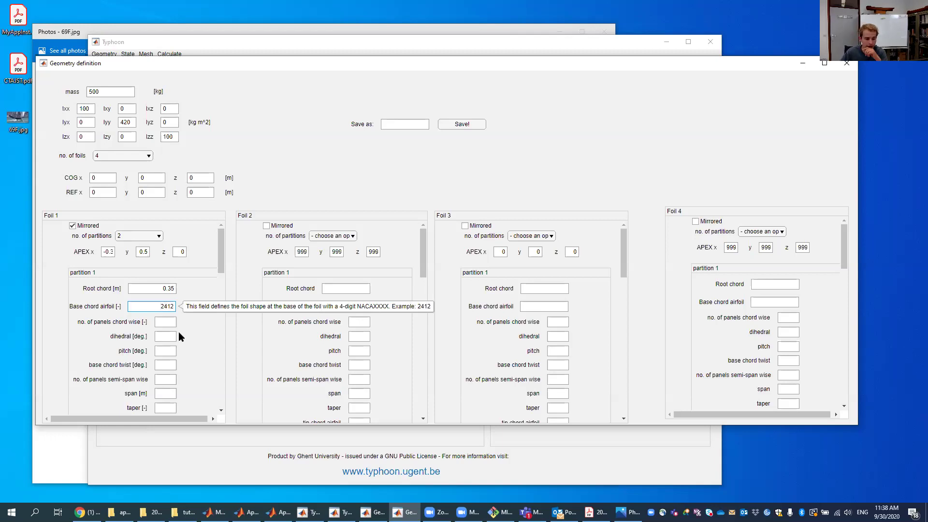
- Enter 10 chordwise panels, dihedral -60, pitch 4 and base twist 0
click(171, 323)
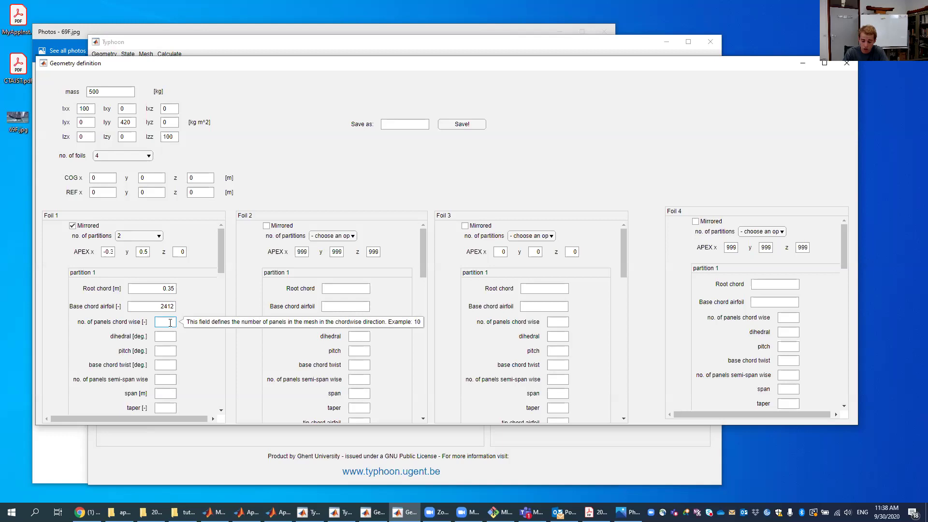
text(10)
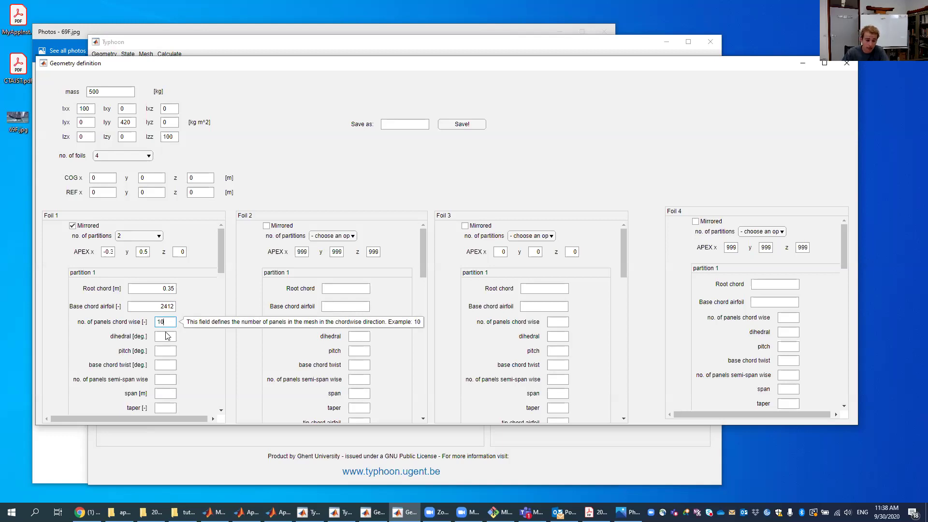
click(168, 338)
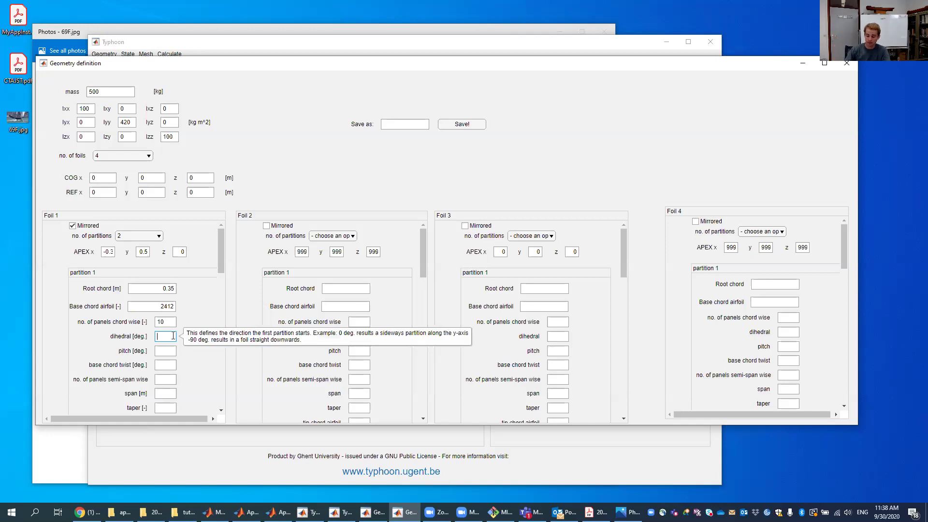
text(-60)
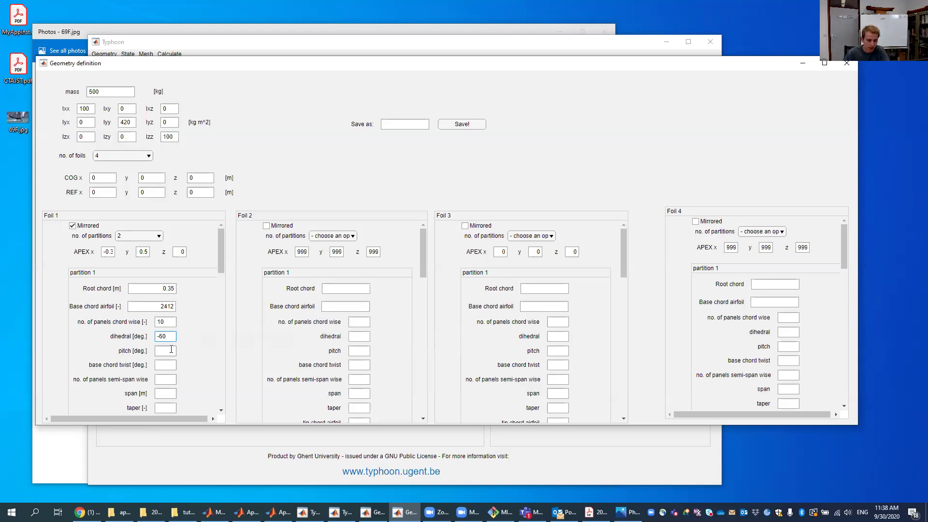
click(172, 350)
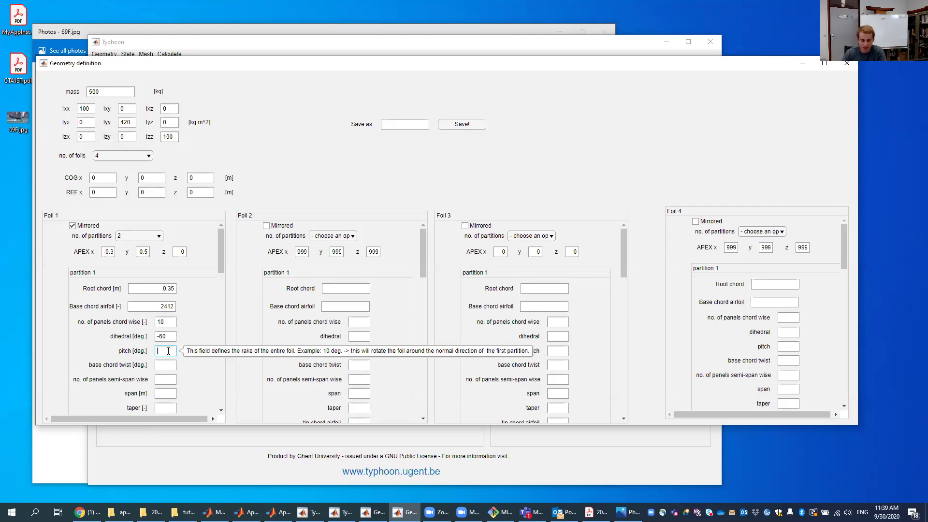
text(4)
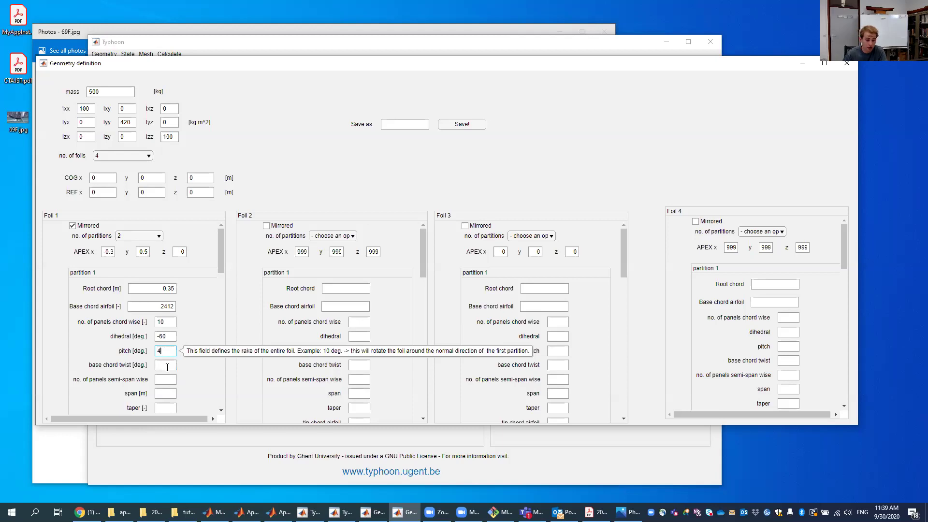
click(165, 365)
text(0)
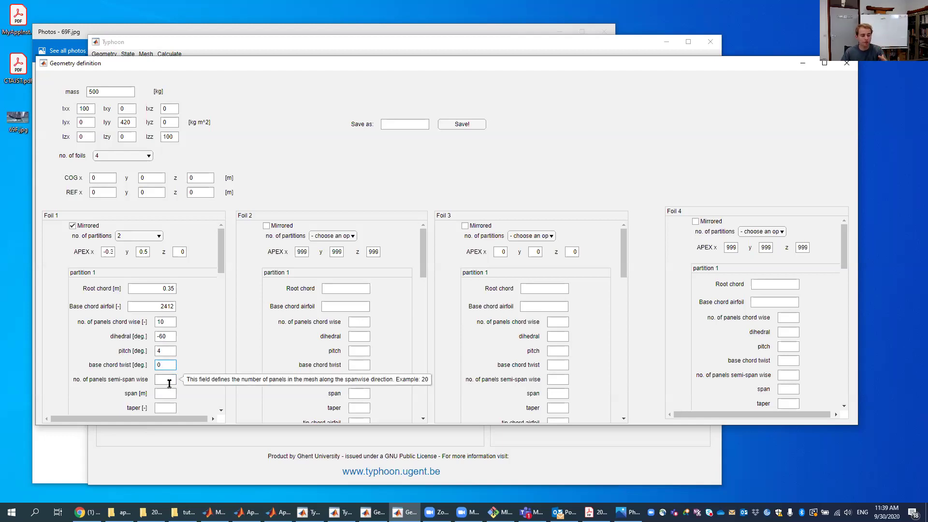
- Enter 30 spanwise panels, span 1.6 and taper ratio 1 for partition 1
click(168, 380)
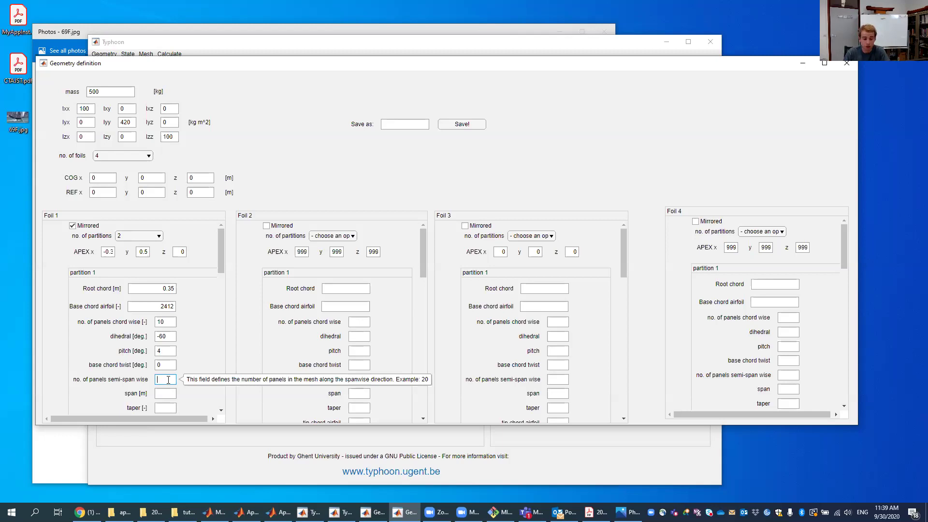
text(30)
click(169, 395)
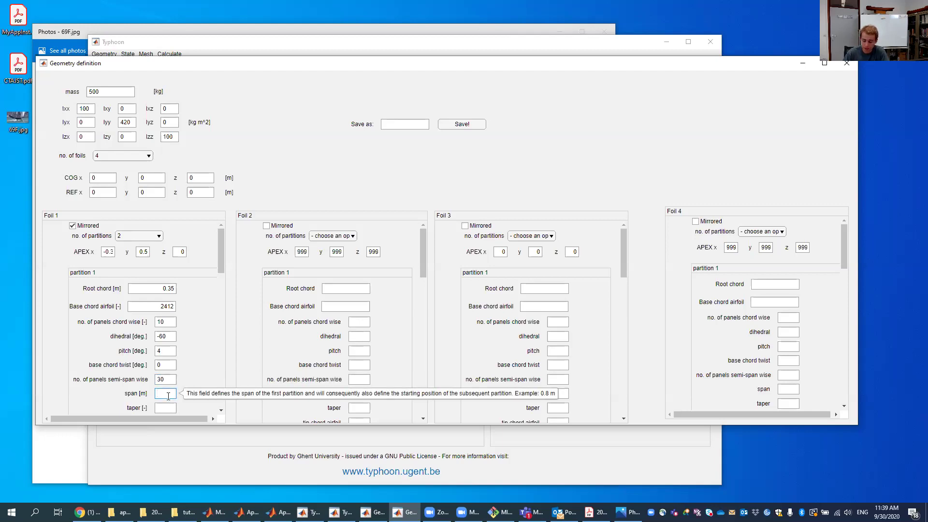
text(1.6)
click(173, 409)
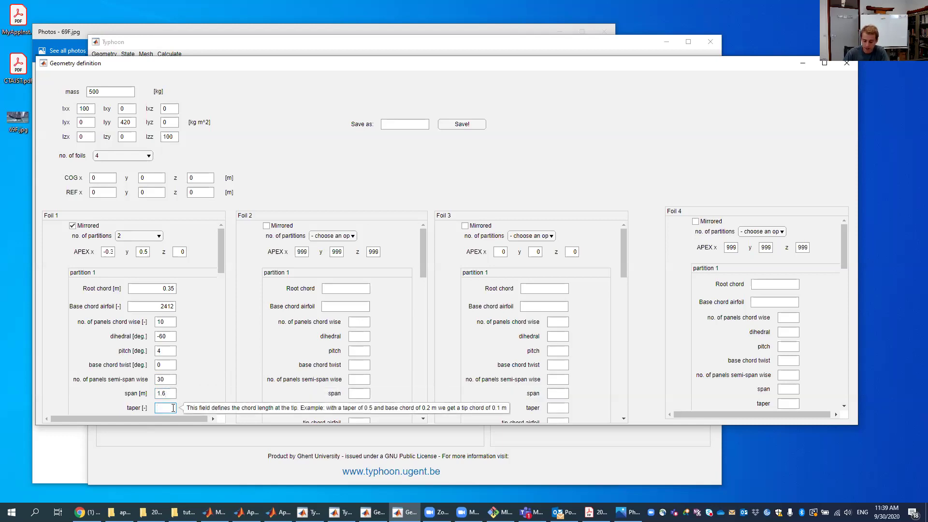
text(1)
scroll(173, 399, down, 3)
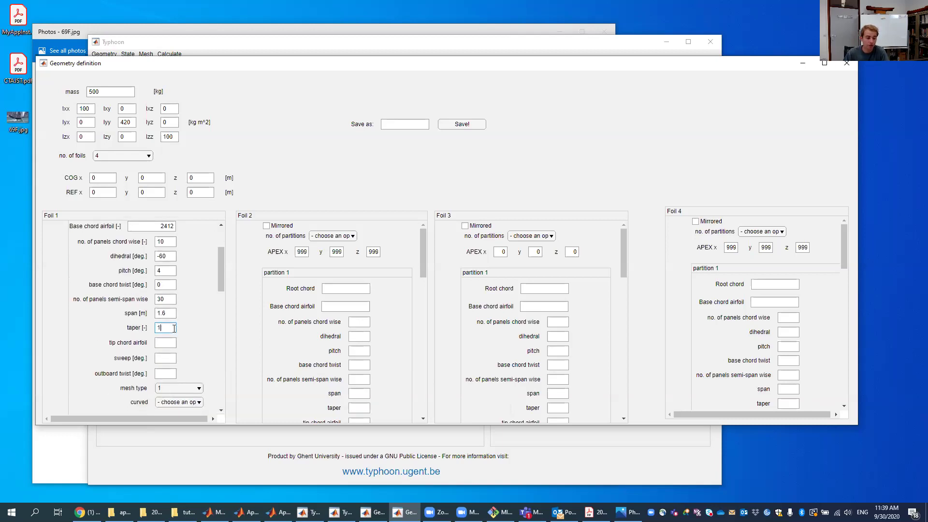
scroll(169, 329, up, 3)
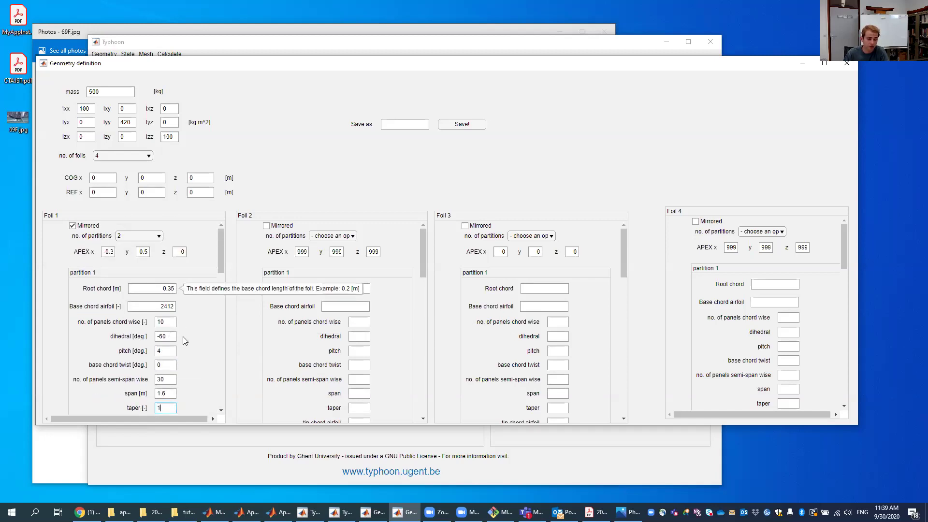
scroll(182, 338, down, 3)
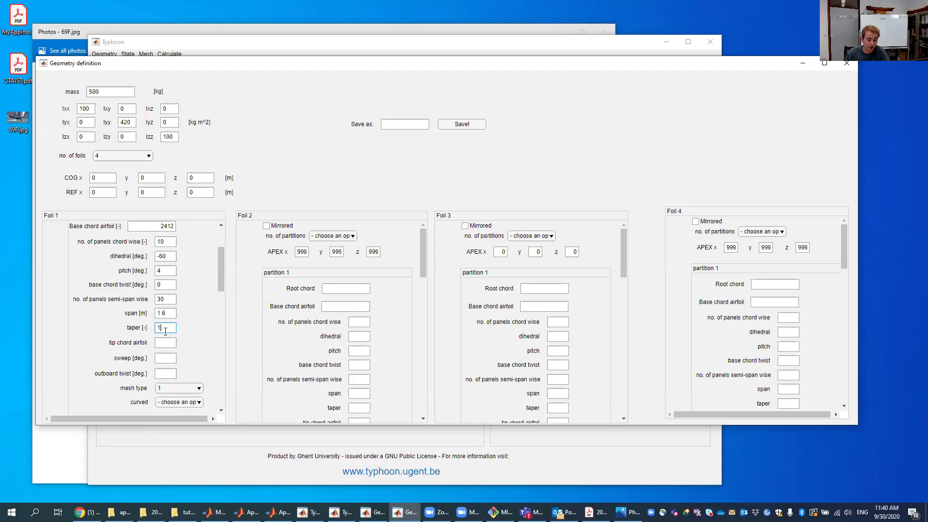
scroll(180, 351, up, 3)
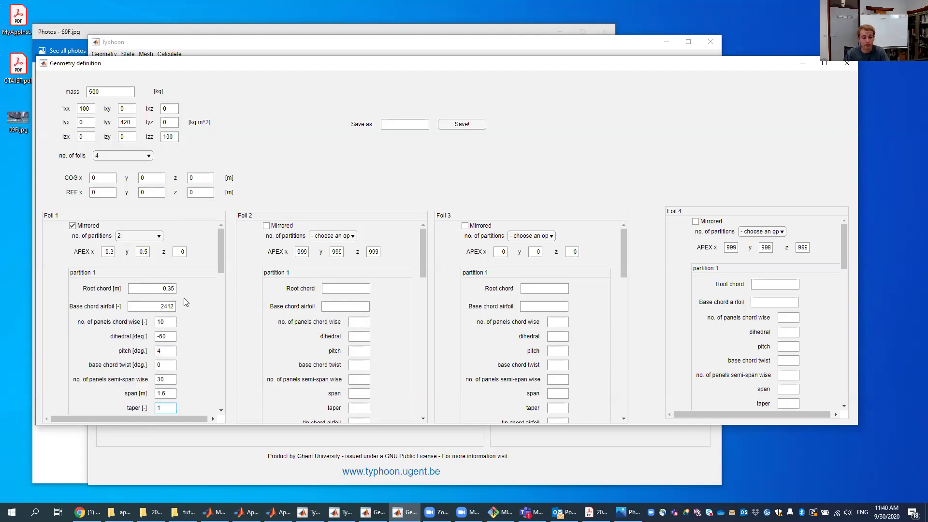
scroll(202, 319, down, 3)
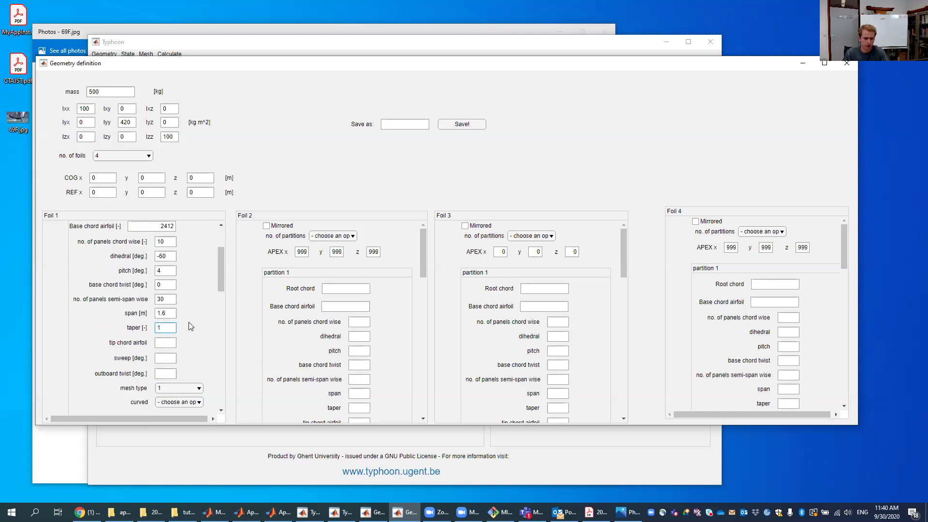
mouse_move(169, 329)
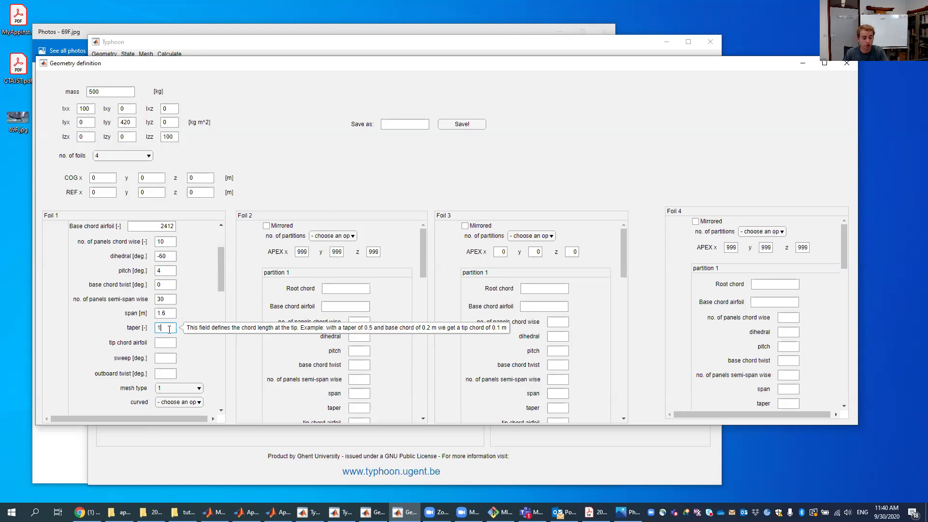
click(169, 341)
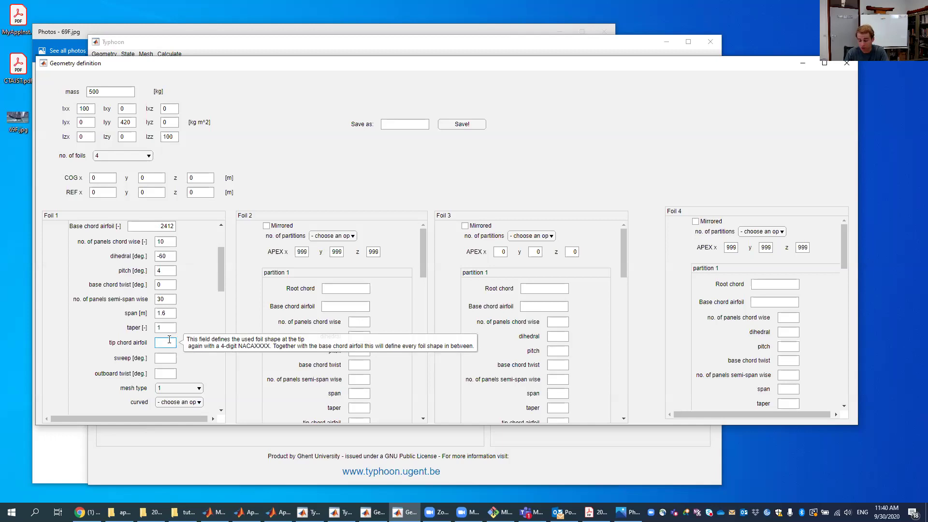
- Enter tip chord airfoil 2412, sweep 0 and outboard twist 0
text(-2412)
key(BackSpace)
key(BackSpace)
key(BackSpace)
key(BackSpace)
key(BackSpace)
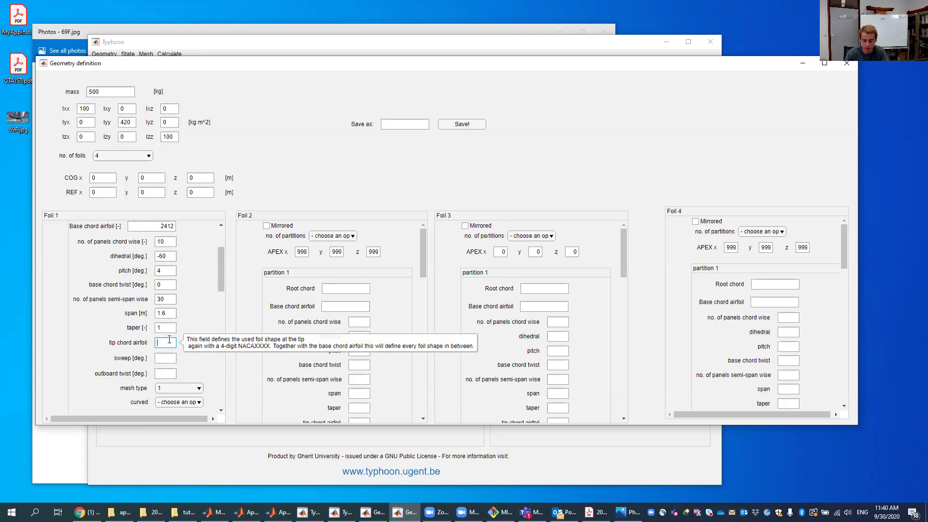
text(2412)
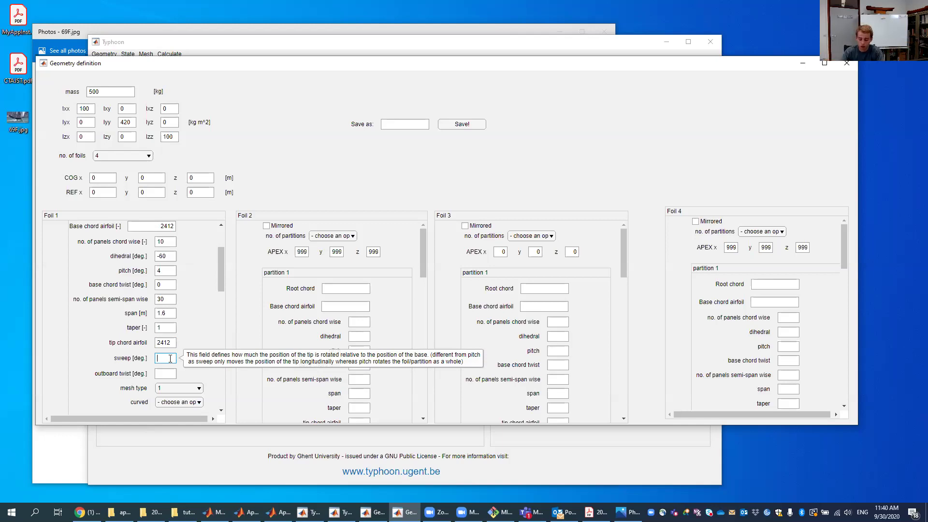
text(0)
click(173, 375)
text(0)
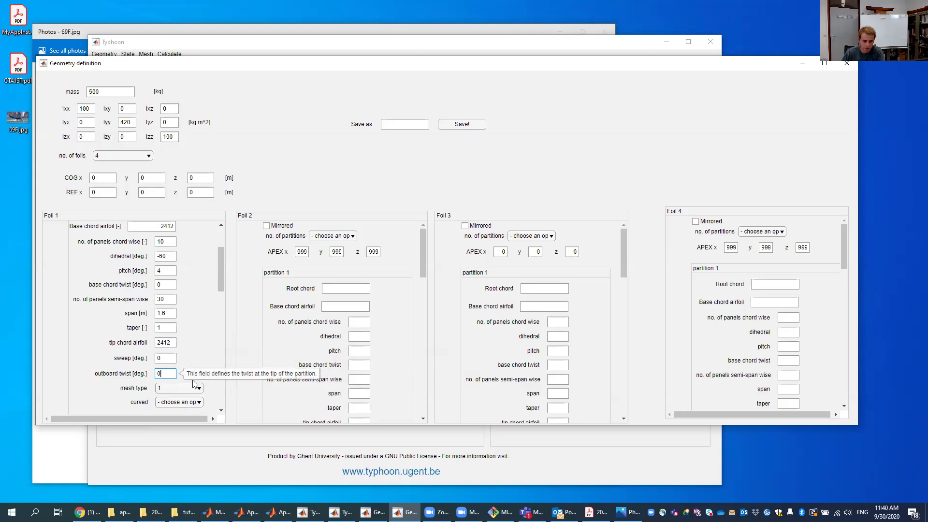
- Set the mesh type to 1 after briefly choosing 2
click(193, 387)
click(182, 352)
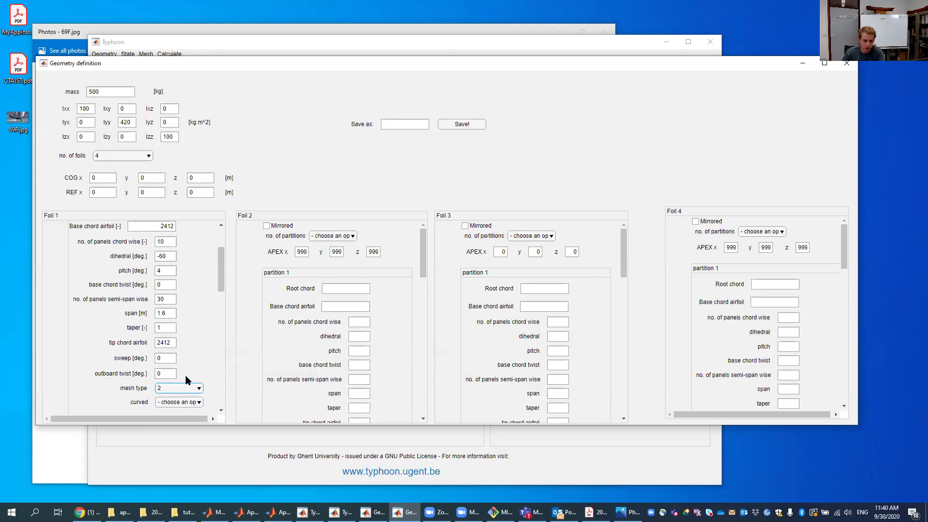
click(185, 388)
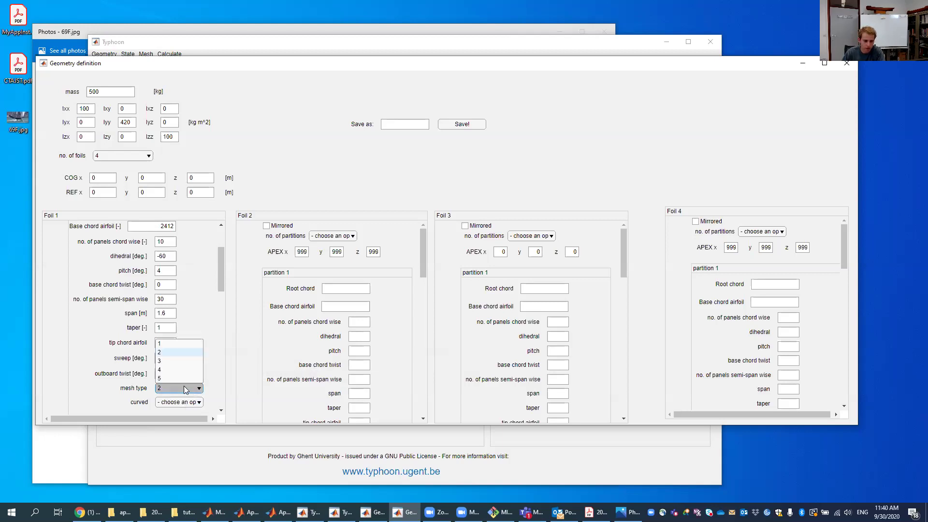
click(183, 345)
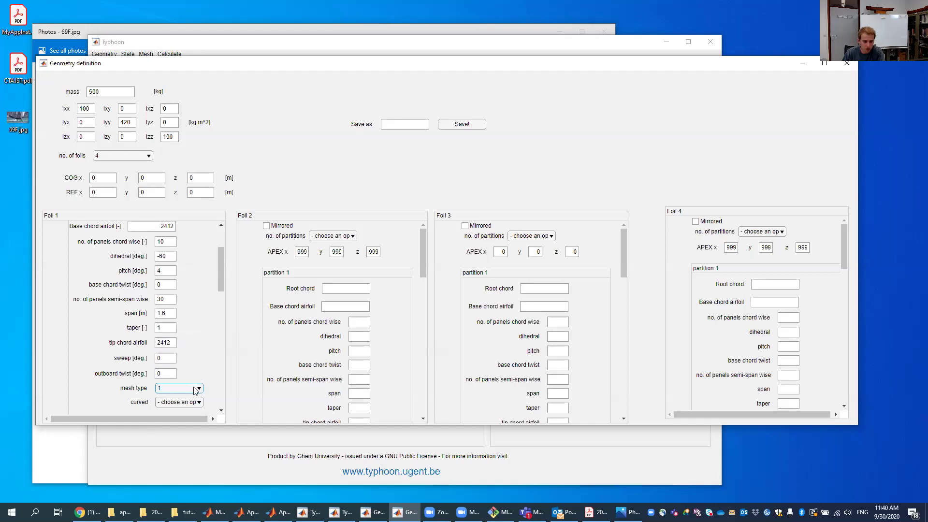
mouse_move(196, 391)
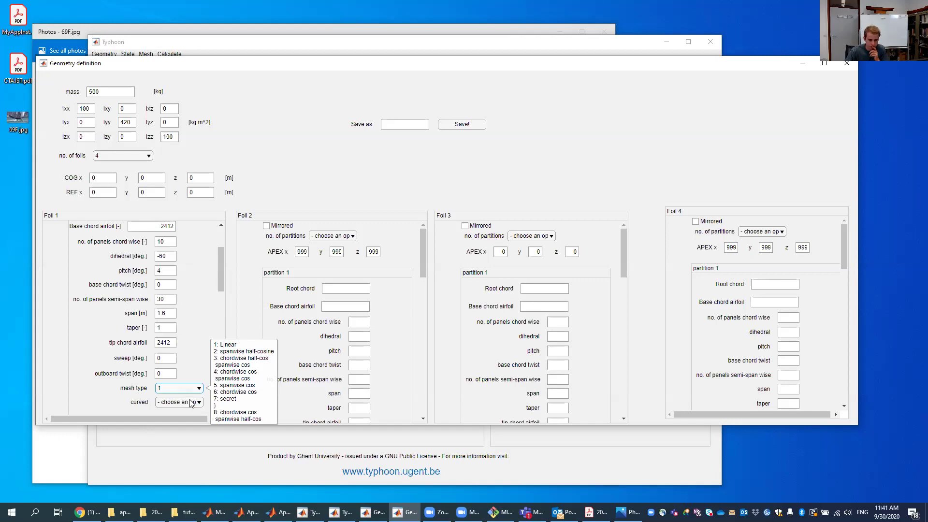
- Set curved to yes for Foil 1's first partition with radius of curvature -5
click(193, 402)
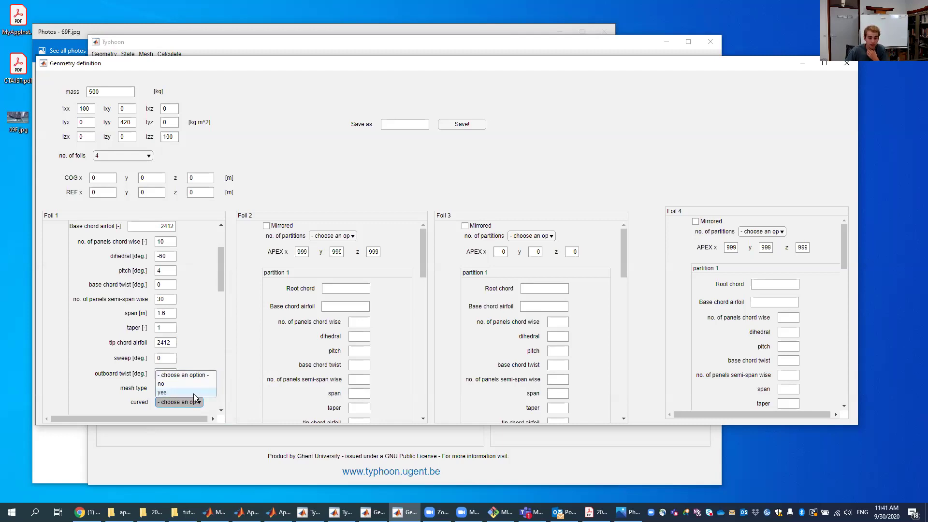
double_click(19, 114)
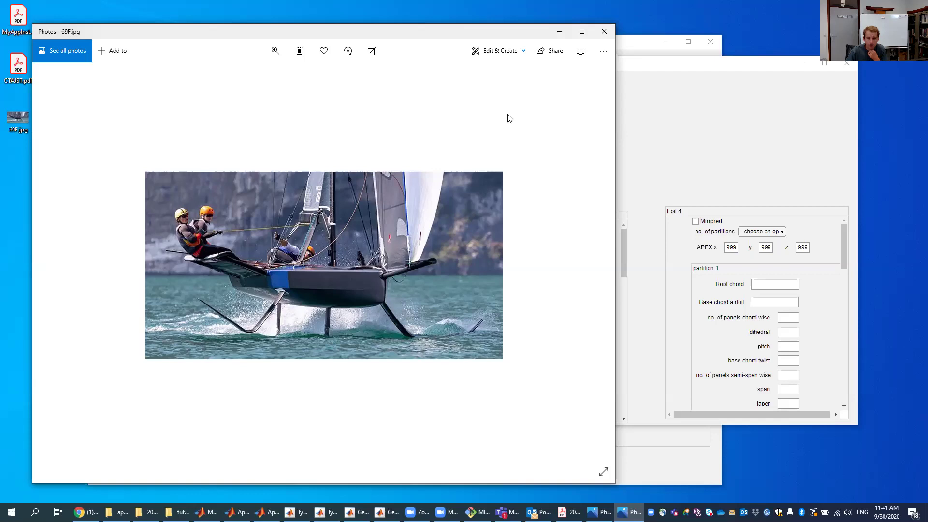
click(604, 31)
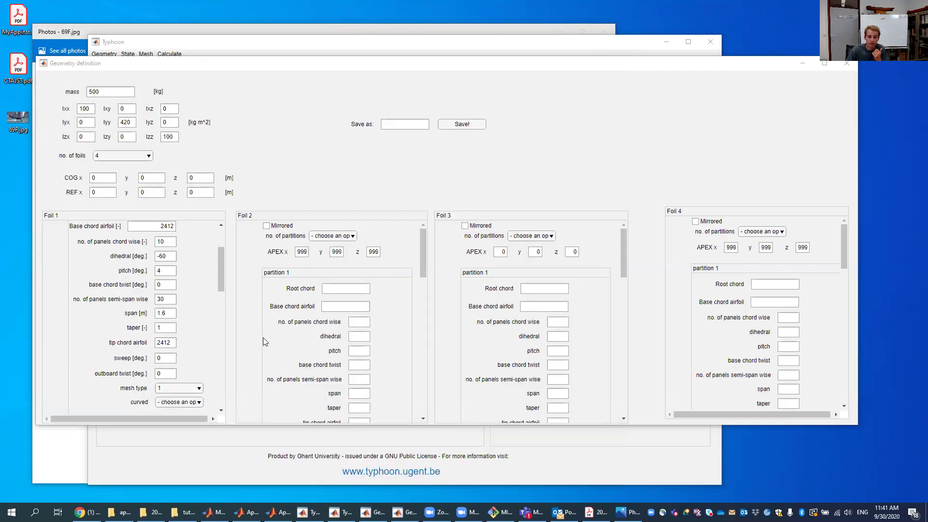
click(179, 402)
click(176, 394)
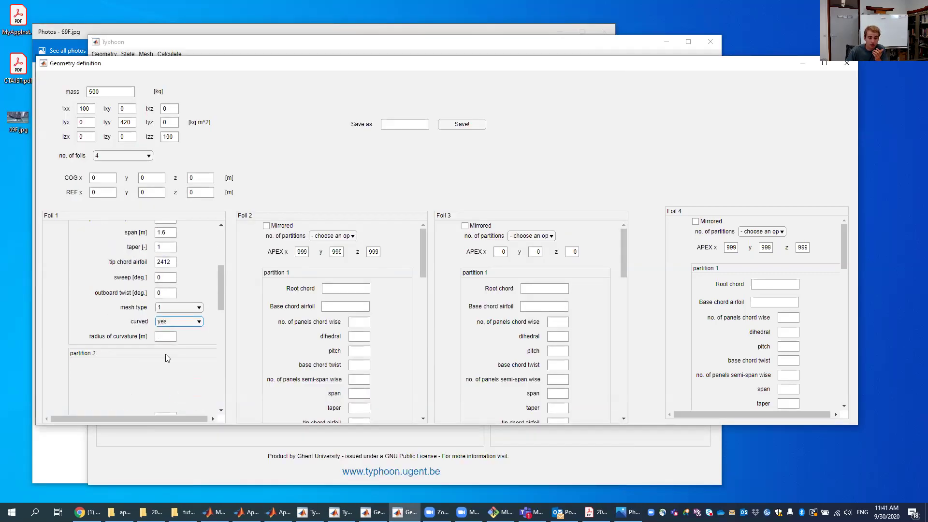
click(169, 335)
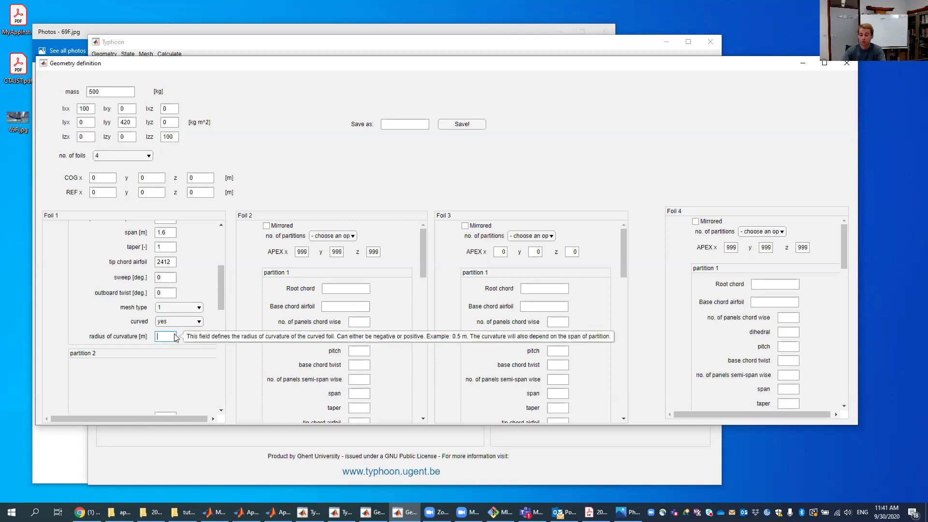
text(-5)
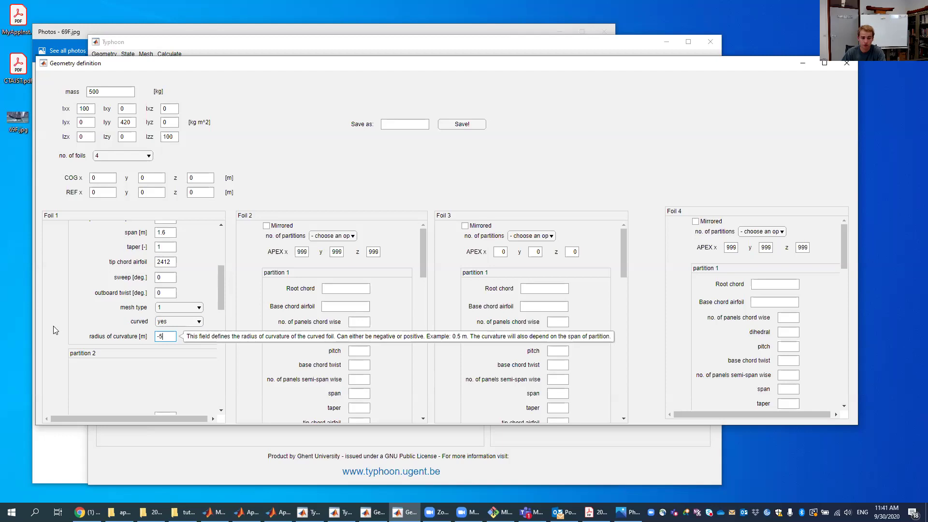
scroll(131, 317, down, 3)
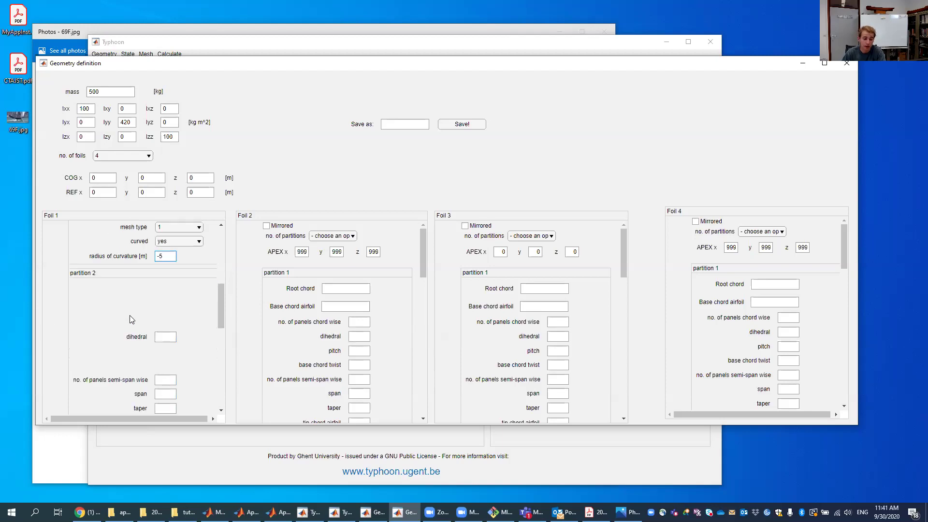
- Reopen 69F.jpg in Photos to check the foil shape
click(170, 337)
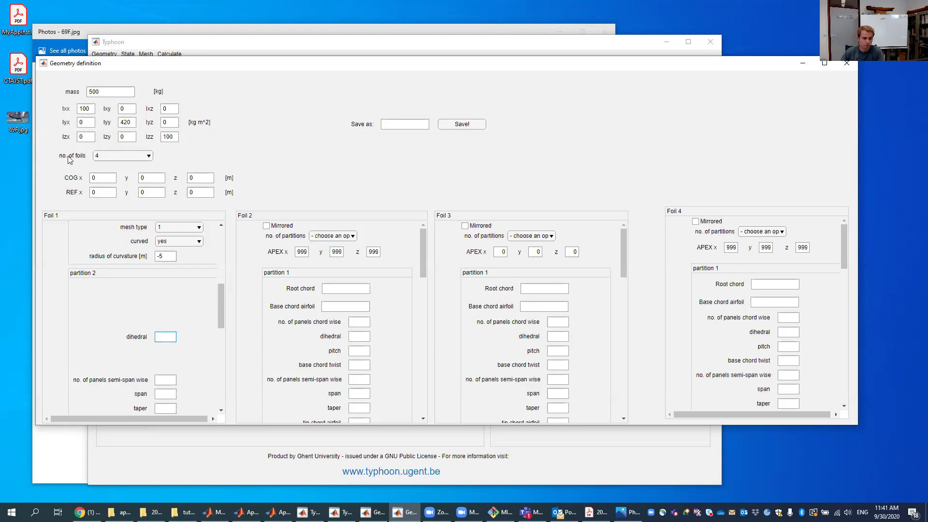
click(12, 121)
double_click(12, 122)
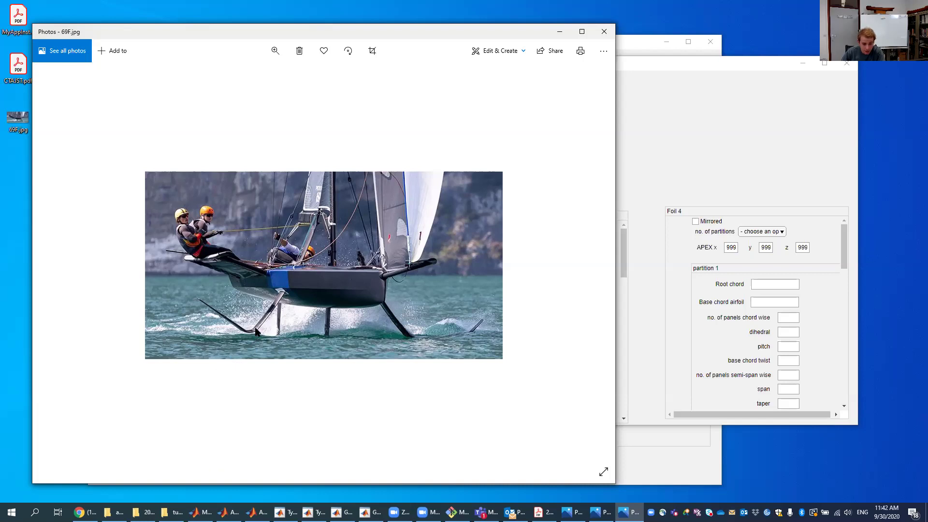
- Give partition 2 dihedral 70, 20 semi-span panels, span 1 and taper 0.7
click(707, 151)
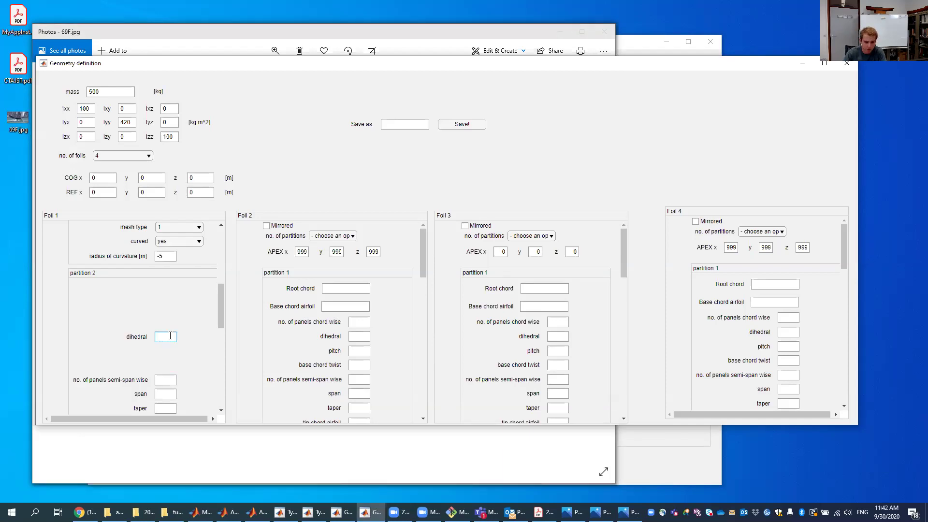
text(70)
click(166, 382)
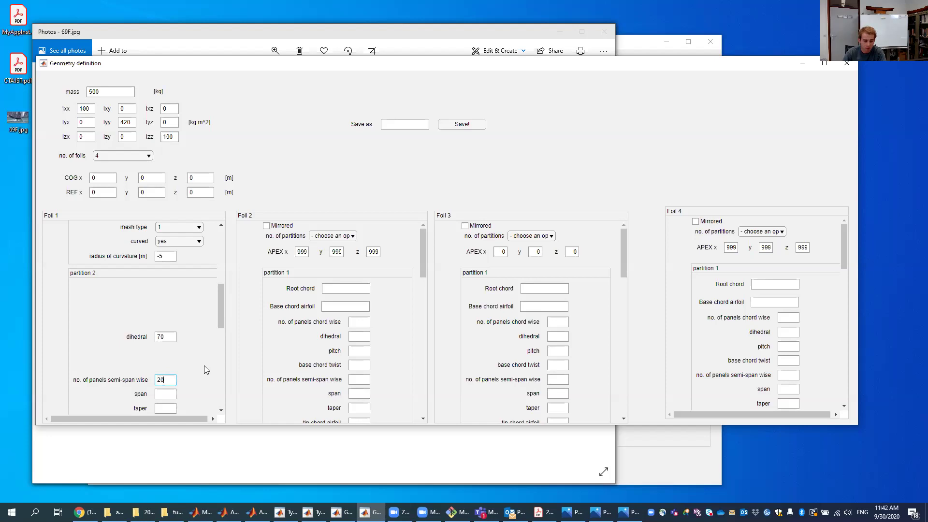
click(168, 397)
text(1)
click(170, 407)
scroll(188, 374, down, 3)
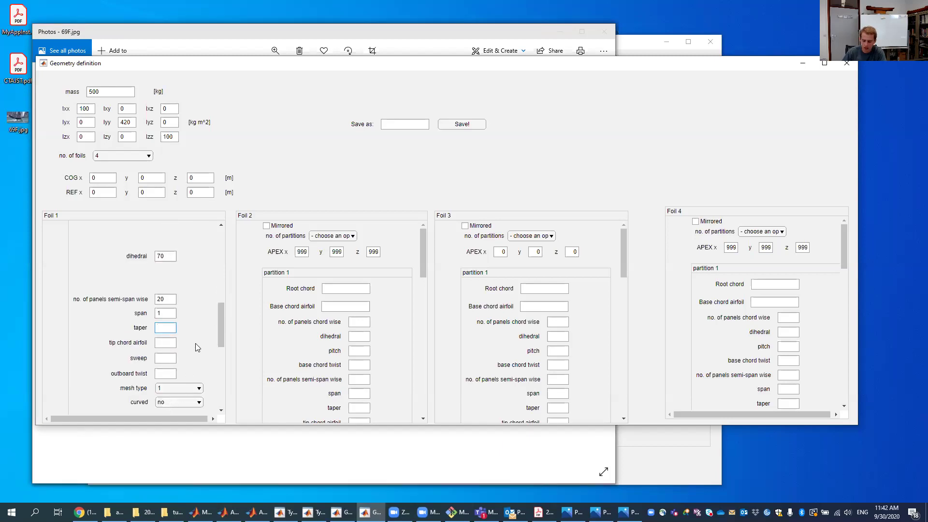
text(0.75)
click(237, 452)
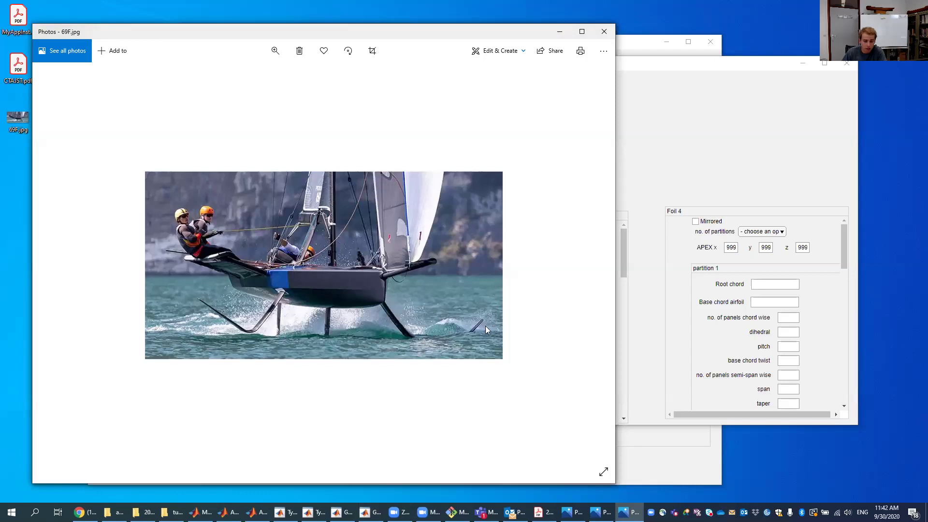
click(631, 366)
text(75)
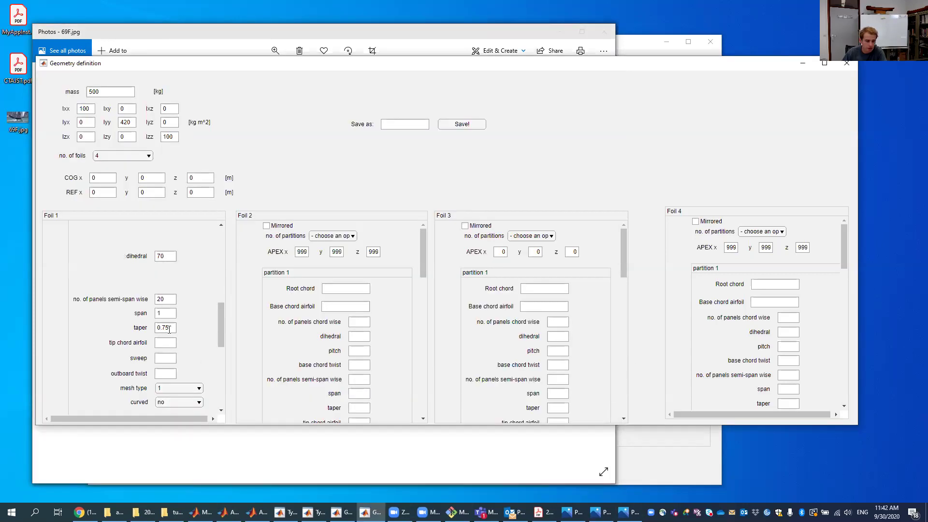
key(BackSpace)
- Set partition 2's tip airfoil 2412, sweep 0, twist 0, mesh type 1, not curved
click(172, 344)
text(2412)
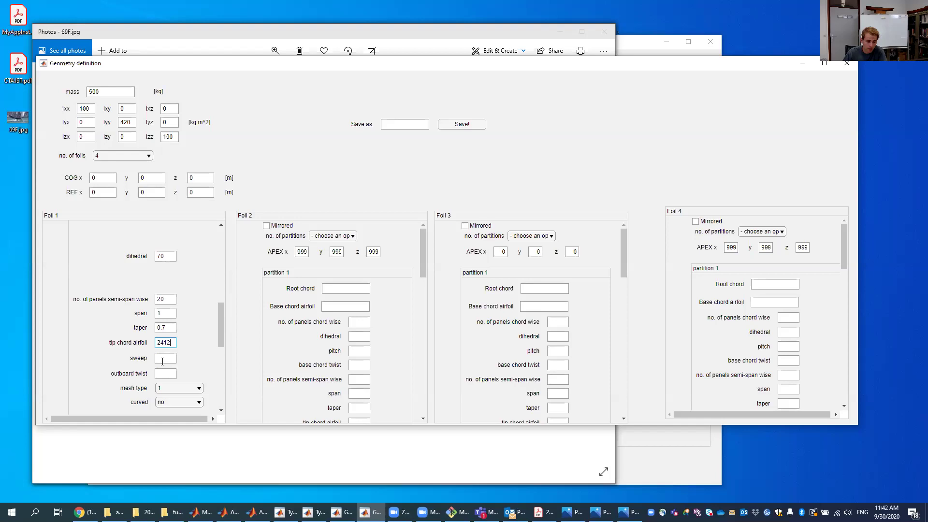
click(168, 358)
text(0)
click(166, 374)
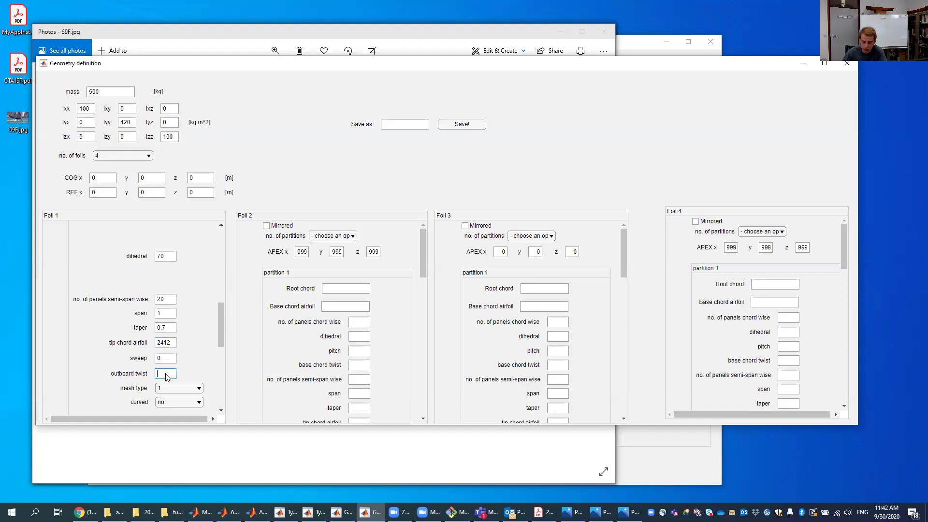
click(184, 390)
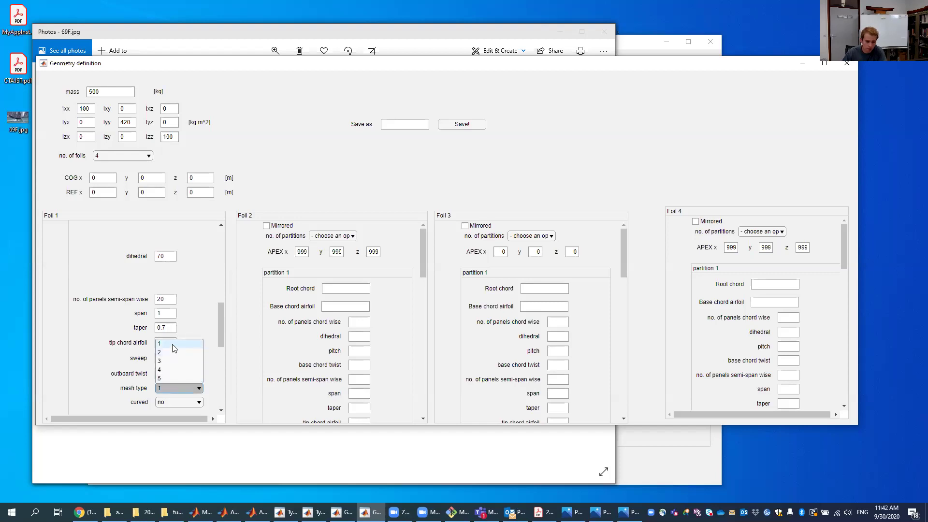
click(174, 348)
click(179, 402)
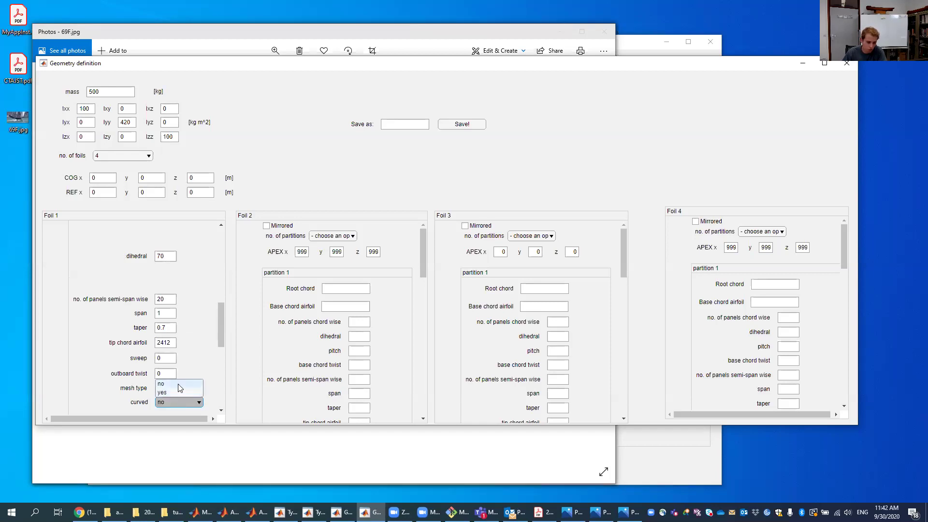
click(180, 386)
scroll(217, 337, down, 3)
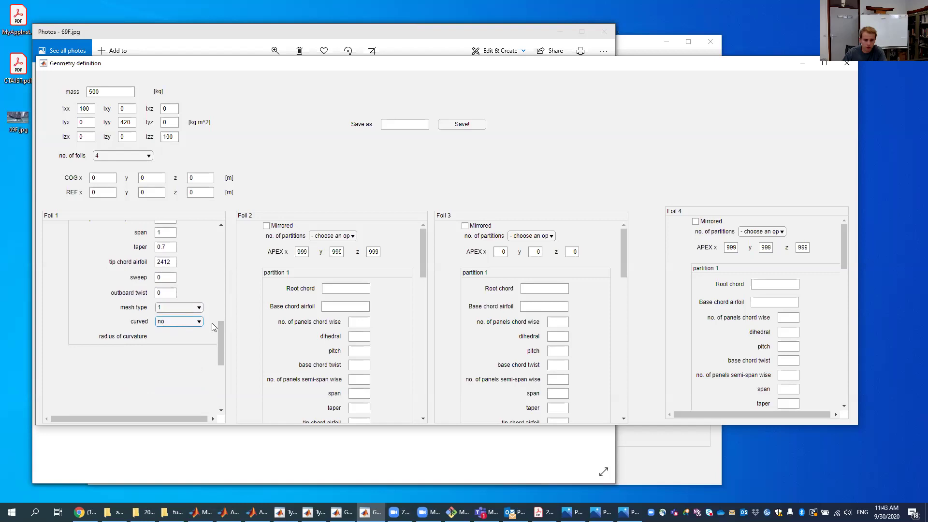
scroll(202, 324, up, 3)
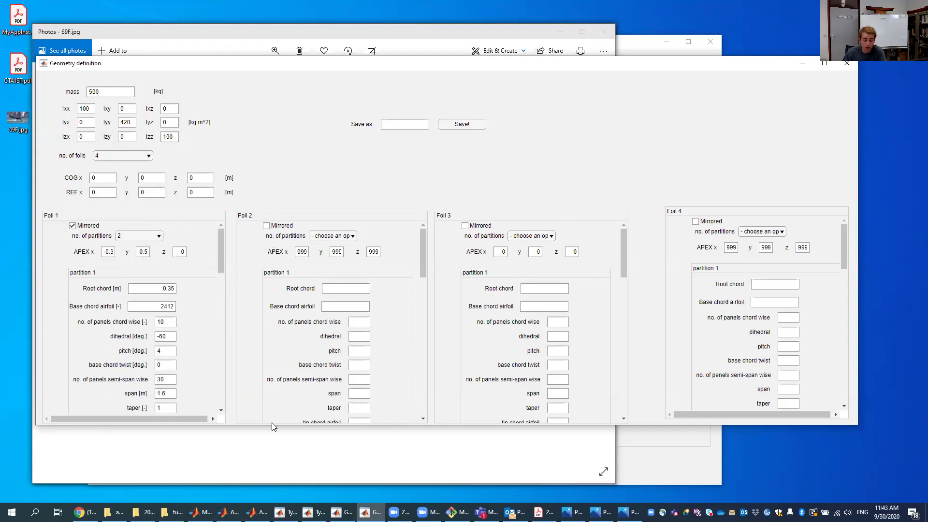
mouse_move(256, 512)
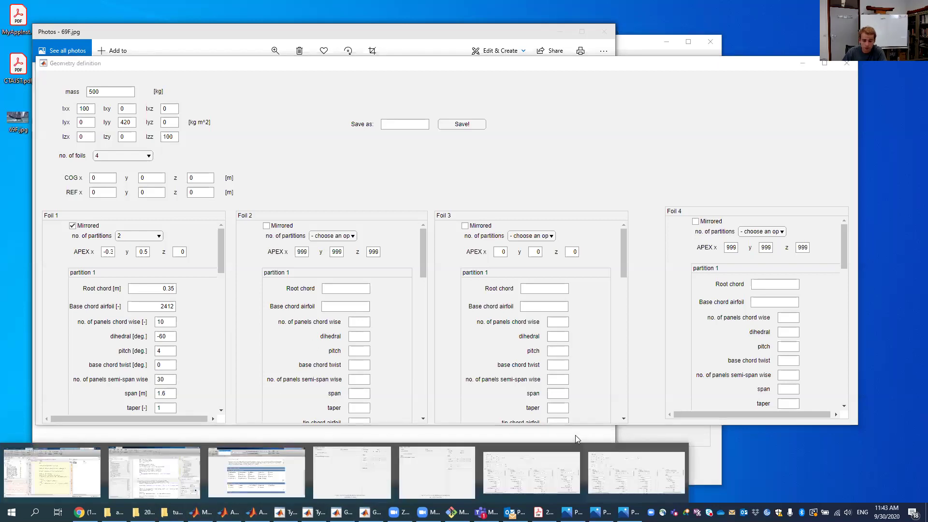
click(452, 39)
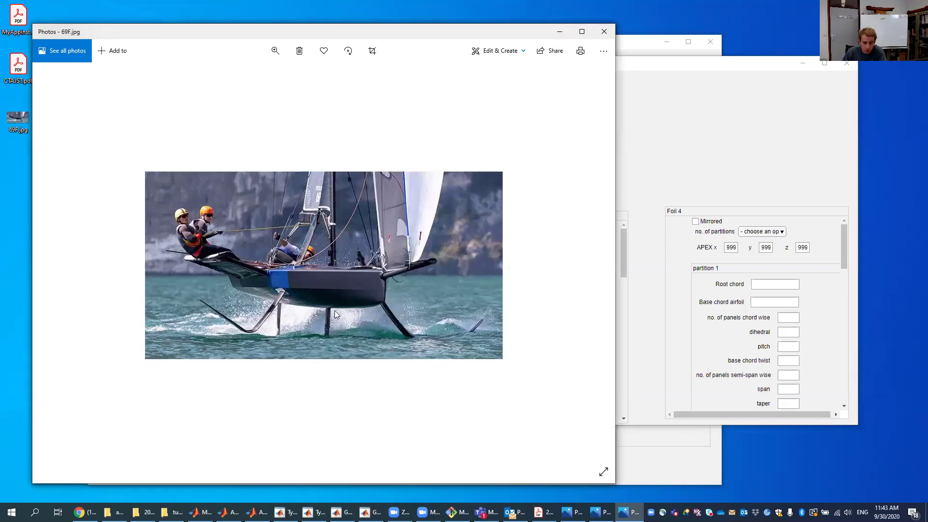
click(680, 159)
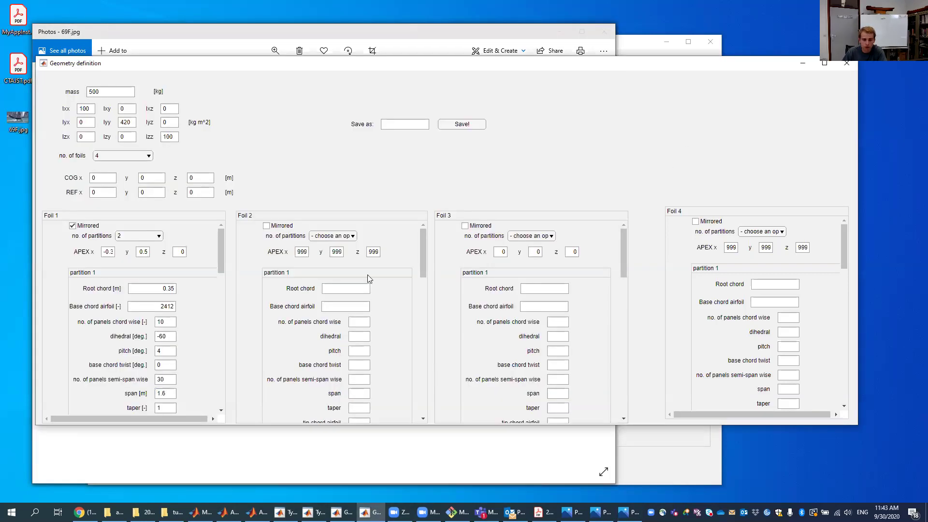
- Give Foil 2 a single partition and set its apex y and z to 0
click(319, 240)
click(323, 254)
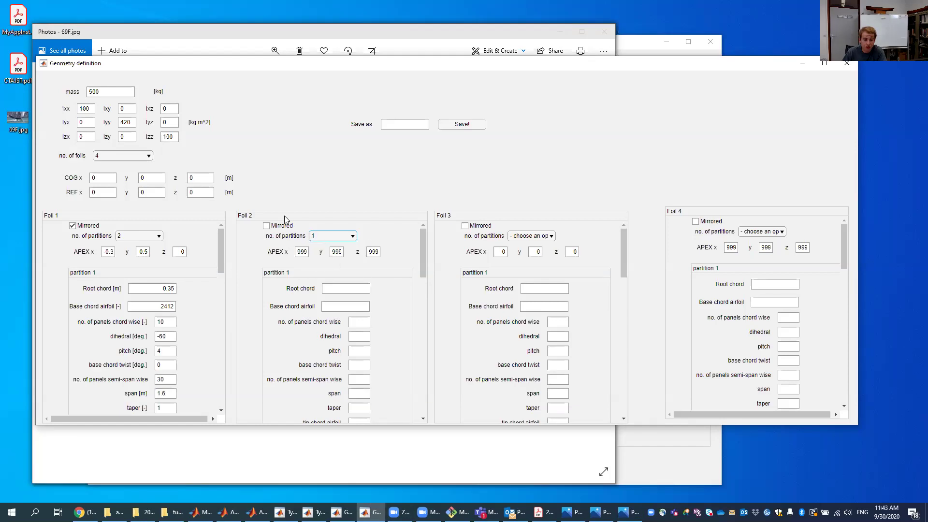
double_click(302, 252)
key(BackSpace)
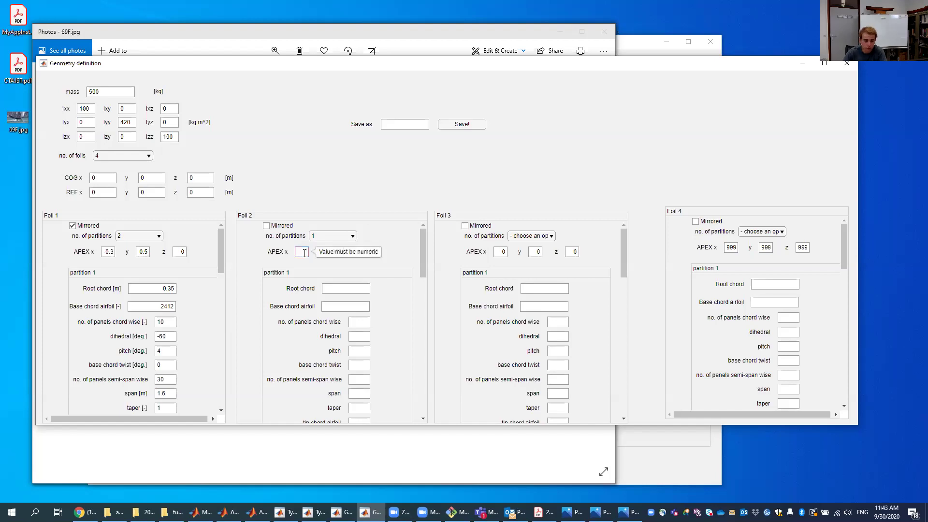
text(-0)
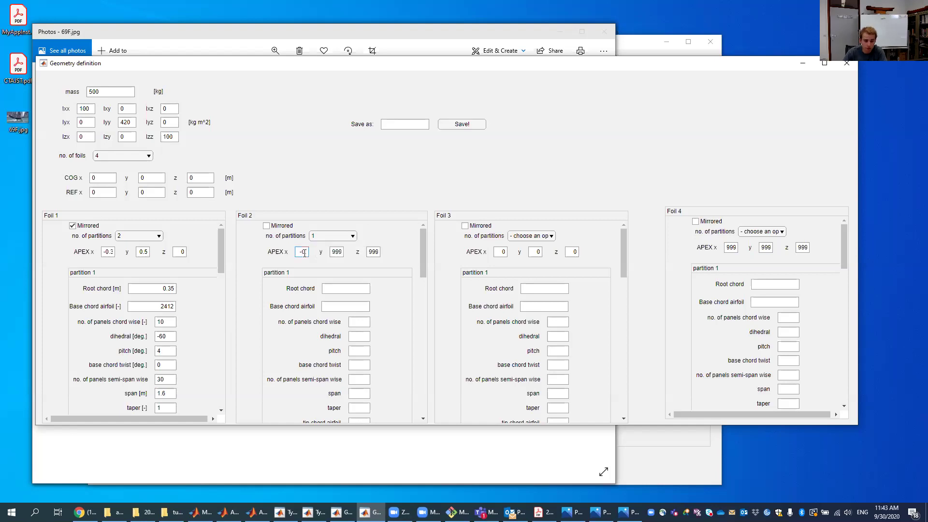
double_click(337, 252)
text(0)
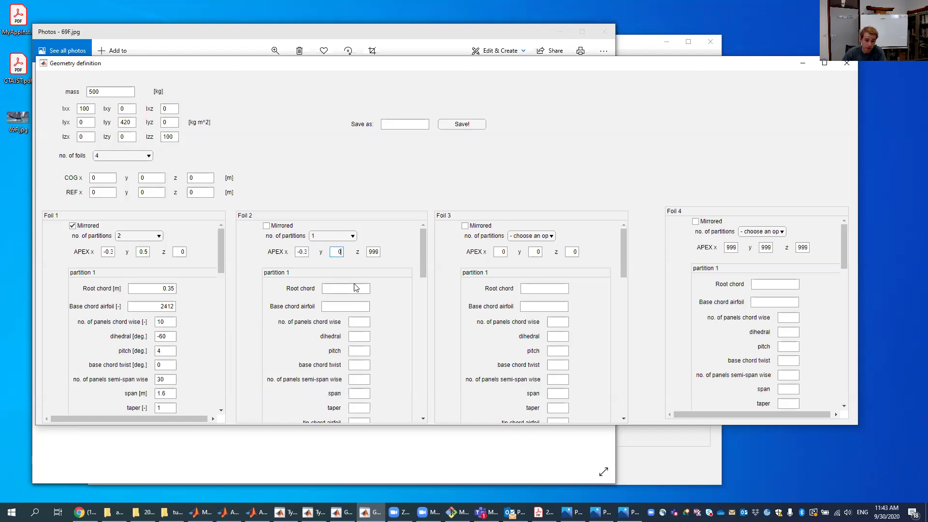
double_click(372, 252)
text(0)
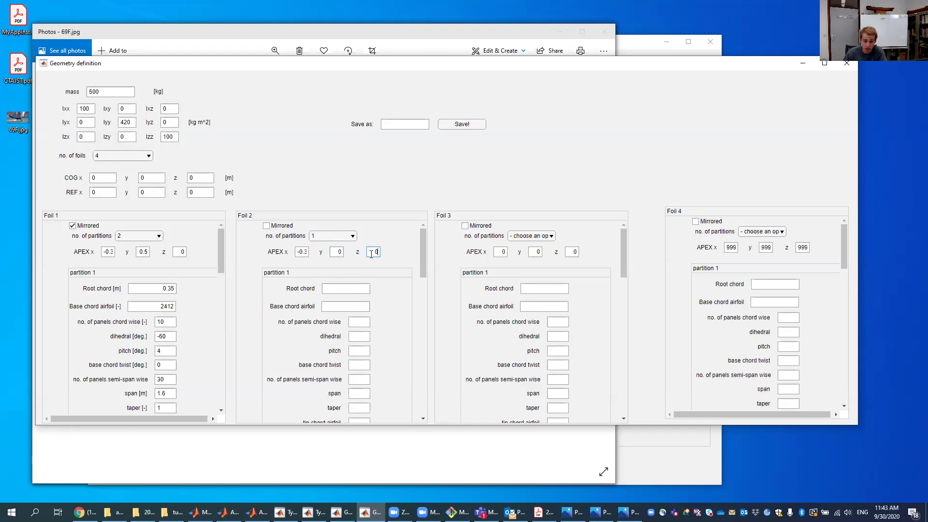
- Set Foil 2's root chord to 0.3 with base chord airfoil 0012
click(359, 288)
text(0.3)
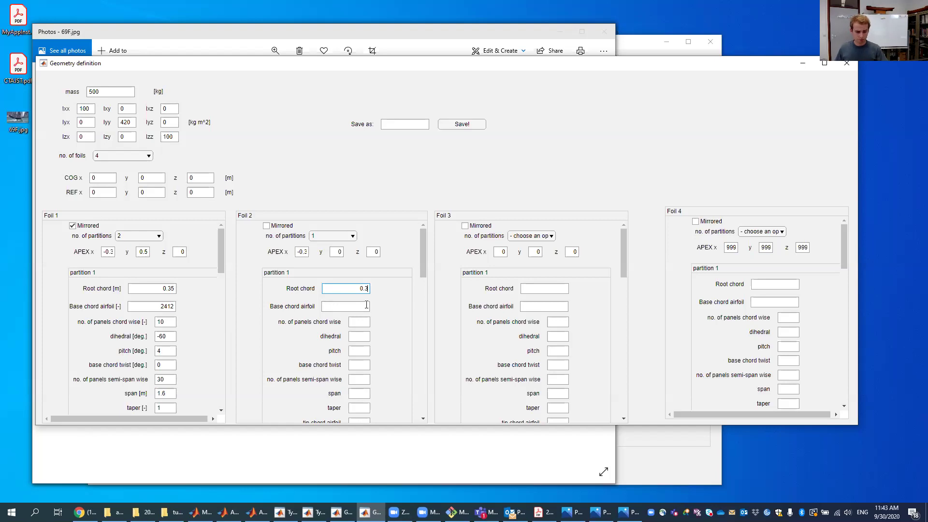
click(366, 306)
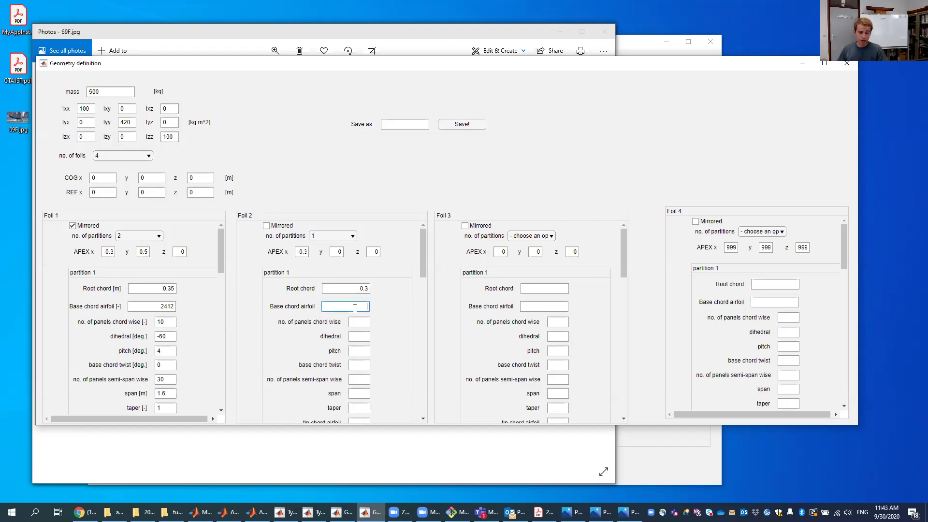
text(0012)
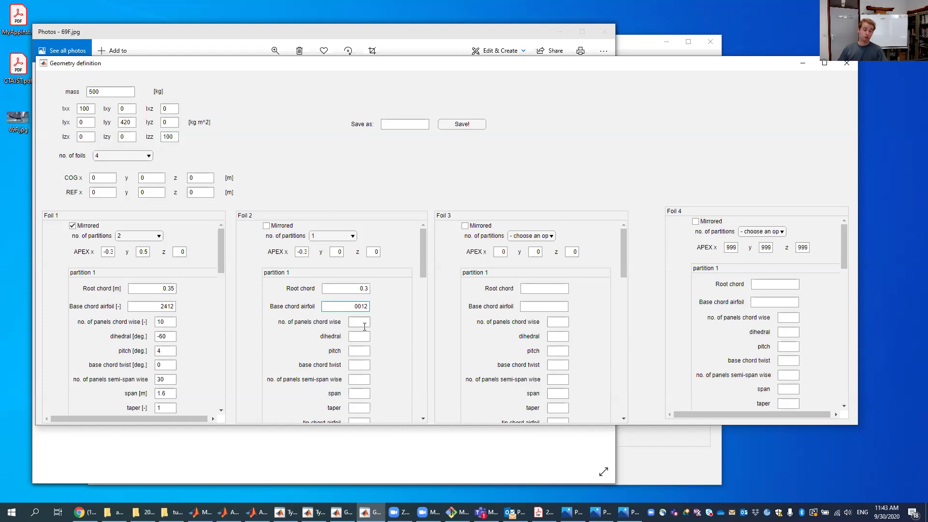
- Enter 10 chord-wise panels, dihedral -90, pitch 0, base chord twist 0 and 20 semi-span panels
click(364, 326)
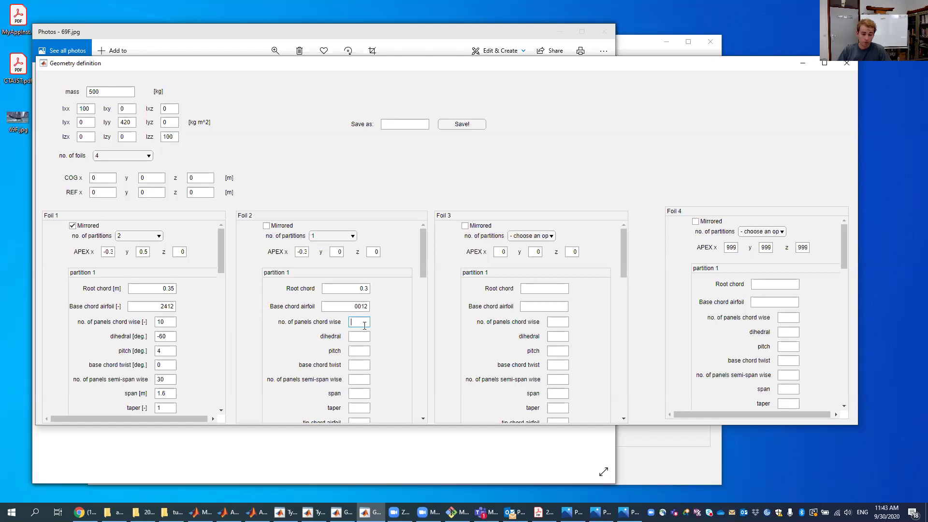
text(10)
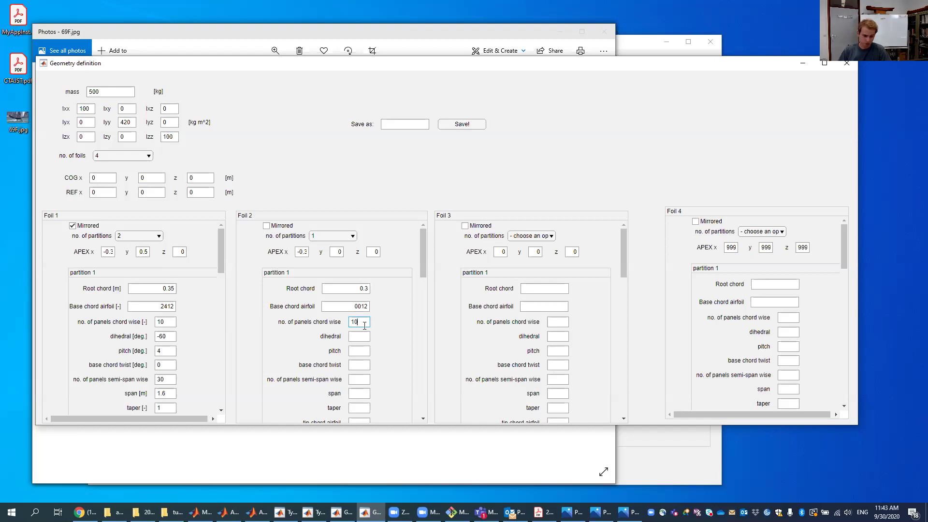
click(367, 338)
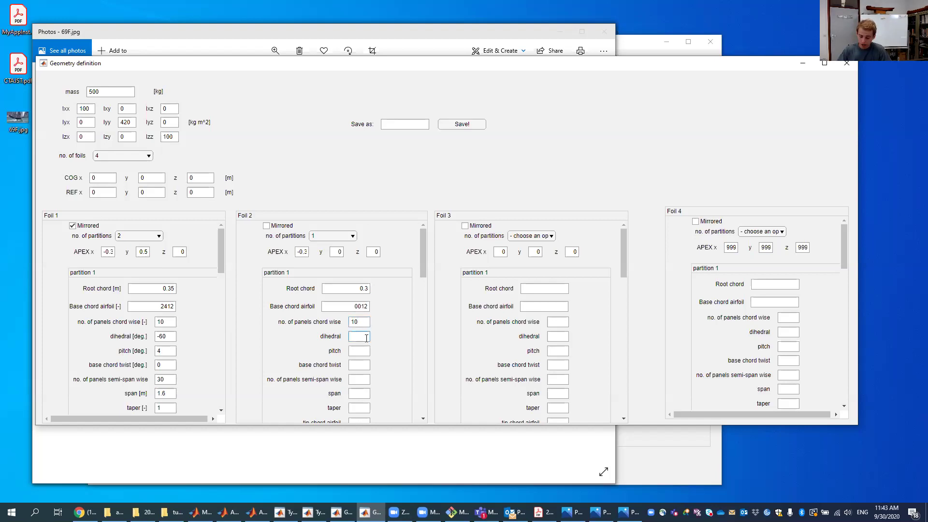
text(-90)
click(366, 351)
text(0)
click(359, 363)
text(0)
key(Tab)
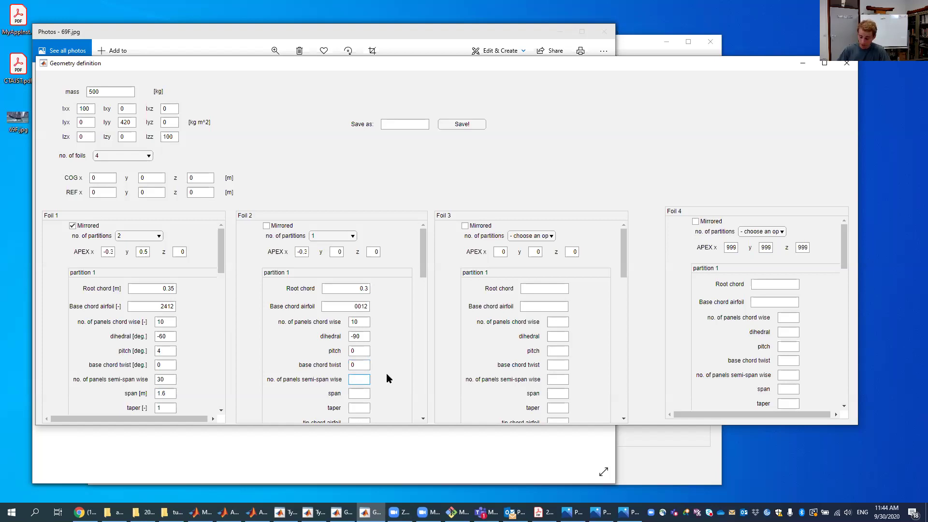
text(22)
text(0)
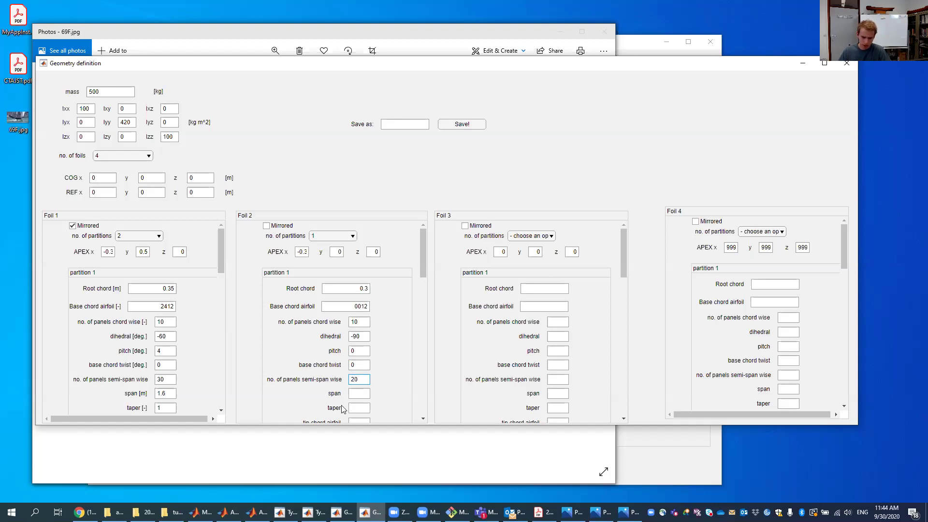
click(364, 392)
- Set Foil 2's span 1.7, taper 0.8, tip airfoil 0012, sweep 0 and outboard twist 0
scroll(364, 390, down, 3)
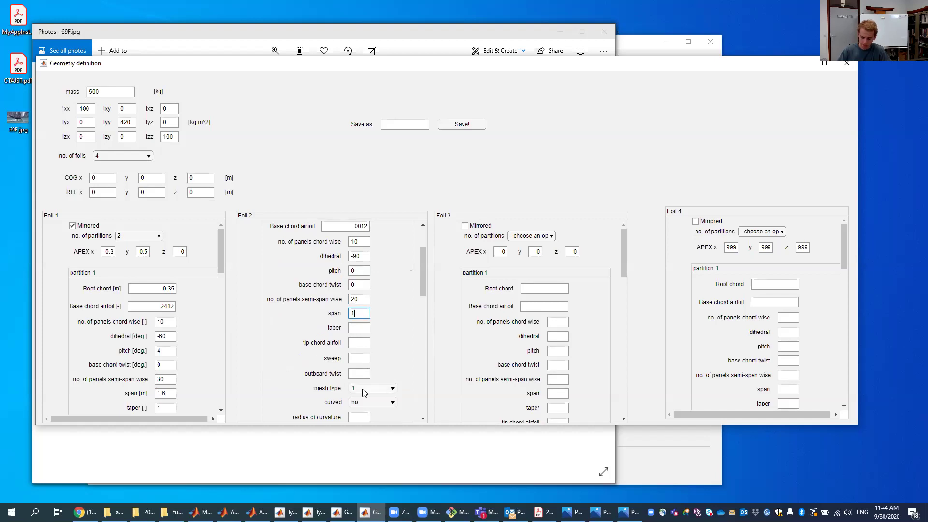
text(1.7)
click(363, 328)
text(0.8)
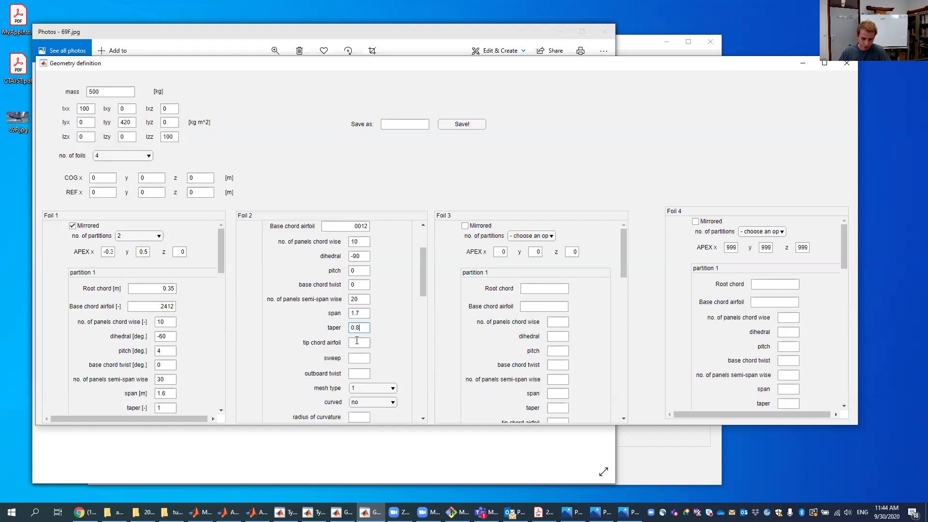
click(358, 341)
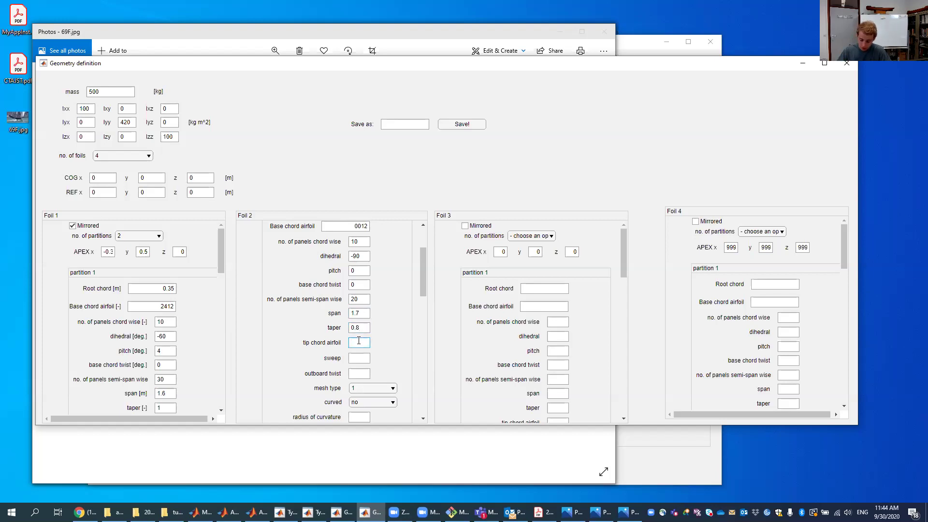
text(0012)
click(360, 358)
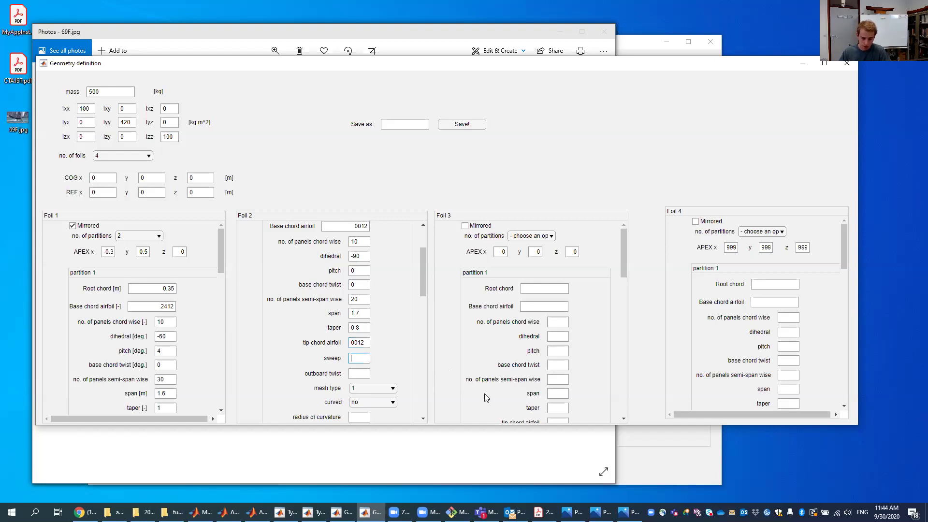
text(0)
click(352, 376)
text(0)
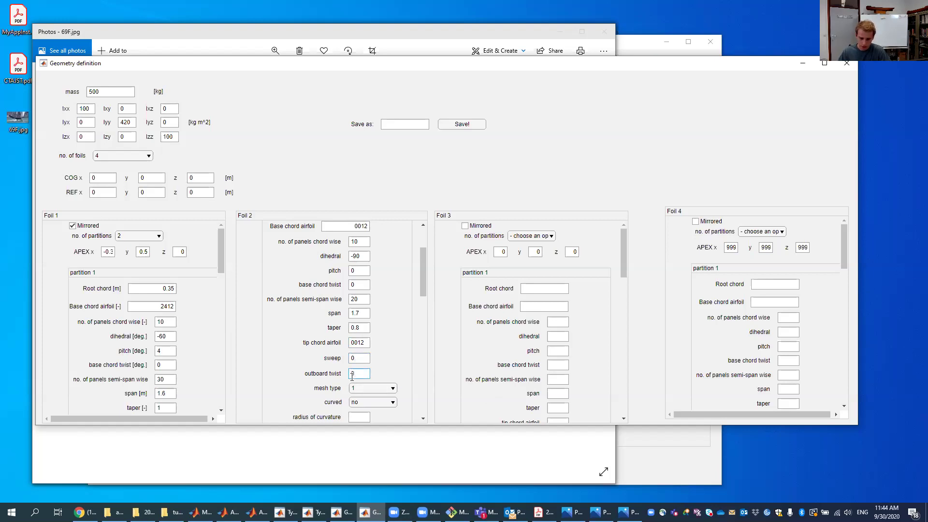
- Keep Foil 2's mesh type at 1 and curved set to no
click(381, 389)
click(372, 346)
click(378, 403)
click(377, 385)
scroll(398, 315, down, 5)
scroll(394, 337, up, 5)
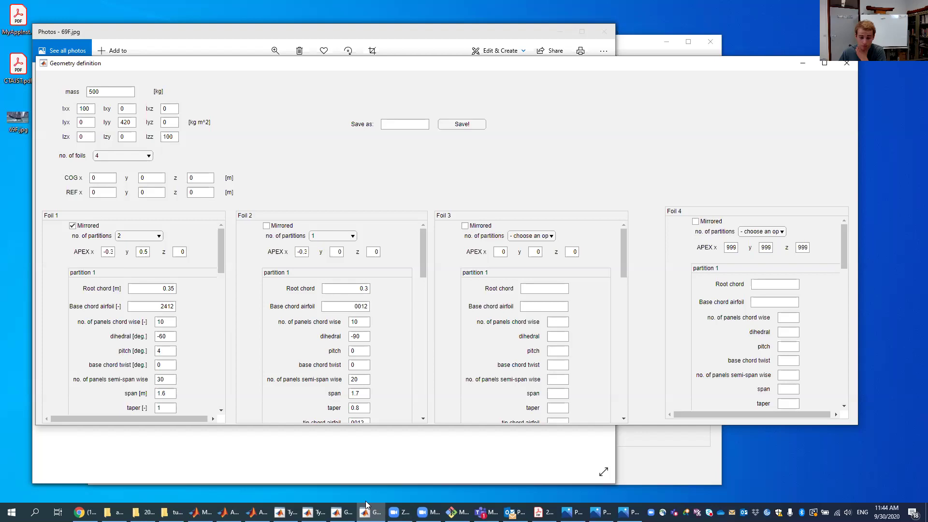
- Check the 69F boat photo, then set Foil 3's apex x to 2.7
click(358, 466)
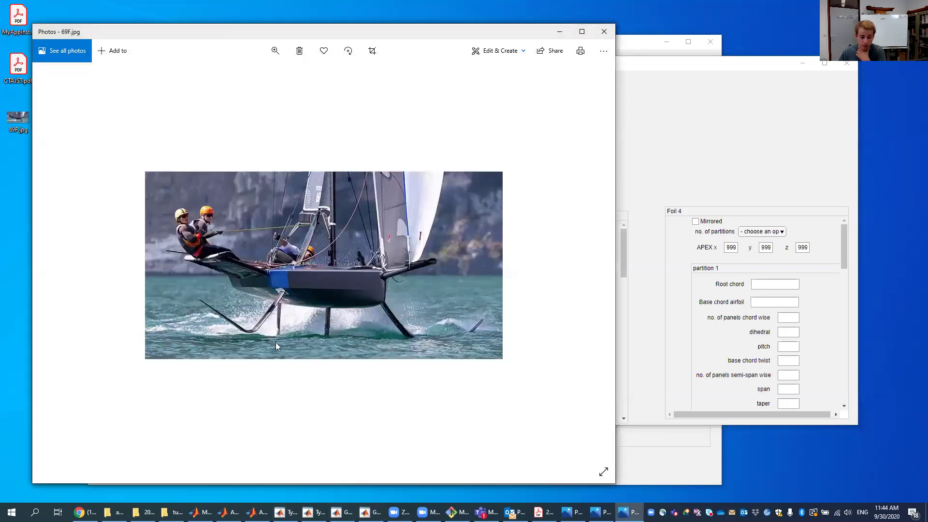
click(688, 365)
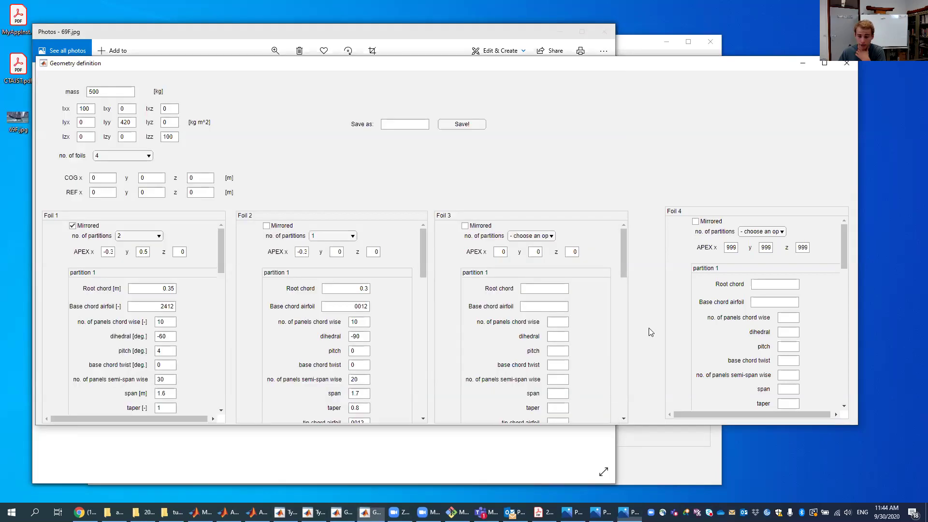
double_click(500, 252)
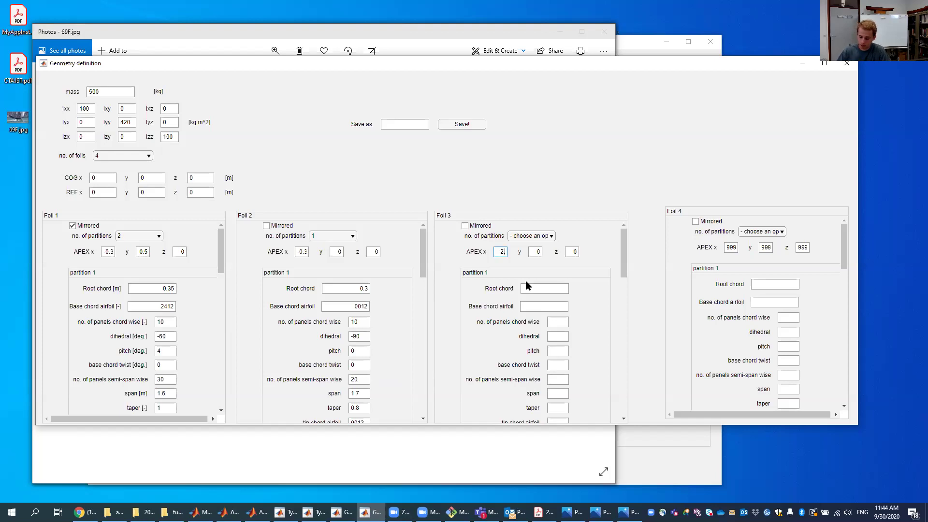
text(2.7)
click(535, 252)
click(571, 251)
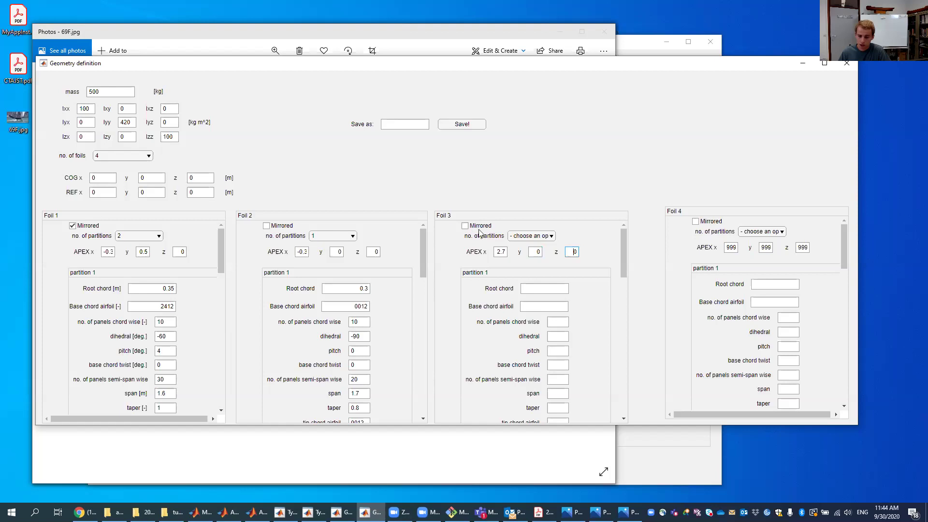
- Give Foil 3 a single partition
click(516, 237)
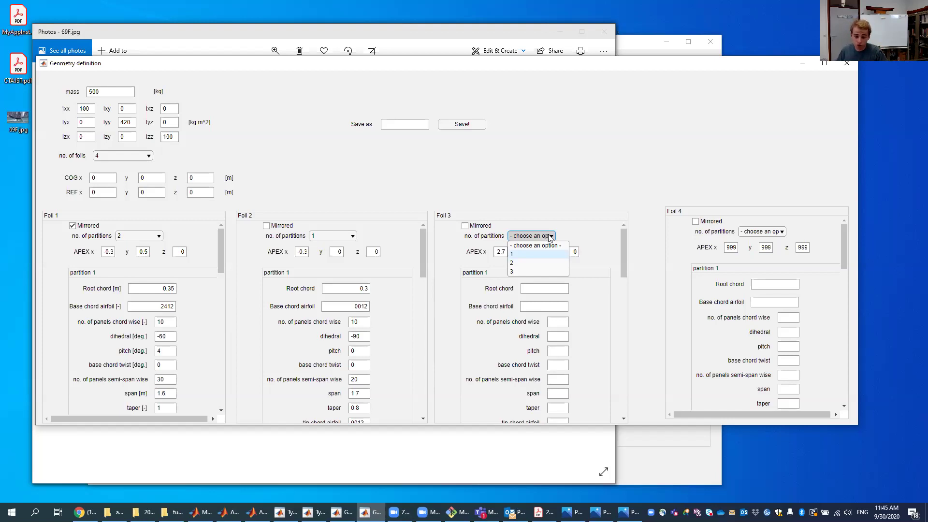
click(546, 255)
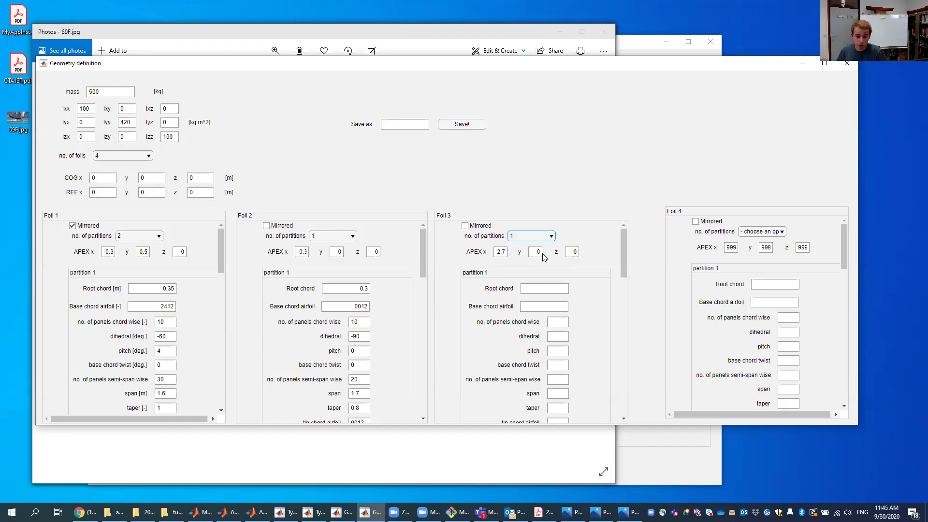
click(504, 252)
double_click(504, 252)
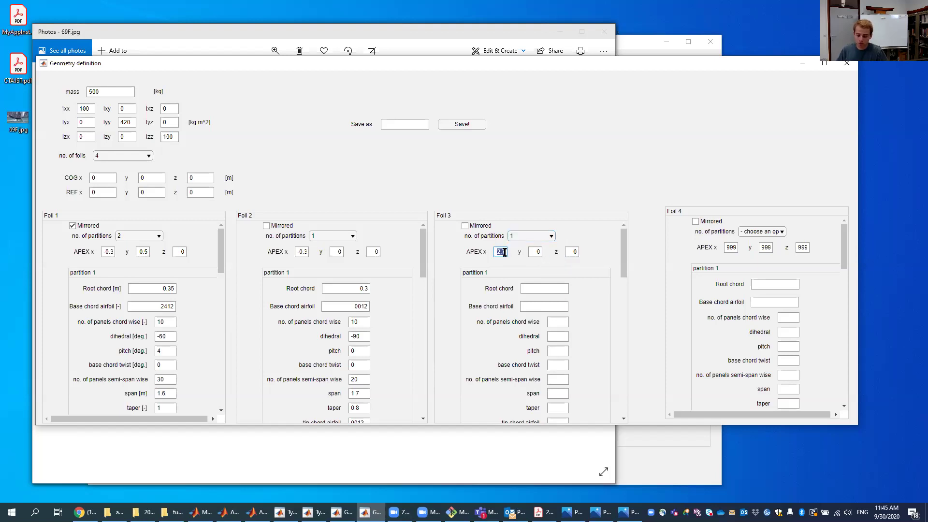
key(Tab)
key(Tab)
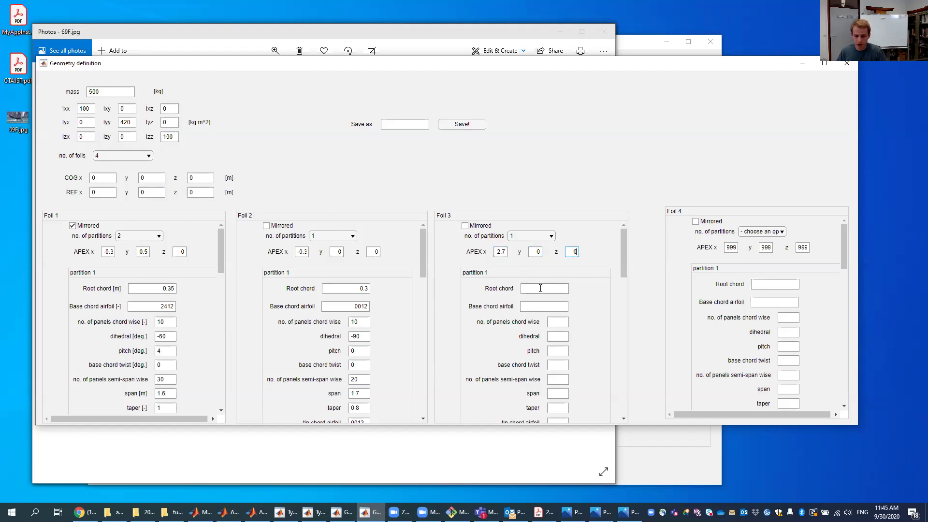
- Set Foil 3's root chord 0.25, base airfoil 0012 and dihedral -90
click(540, 289)
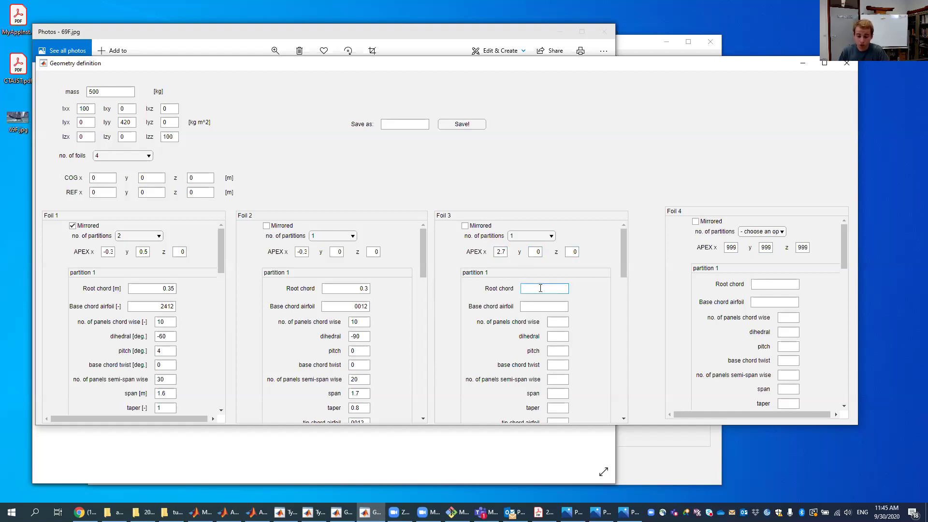
text(0.25)
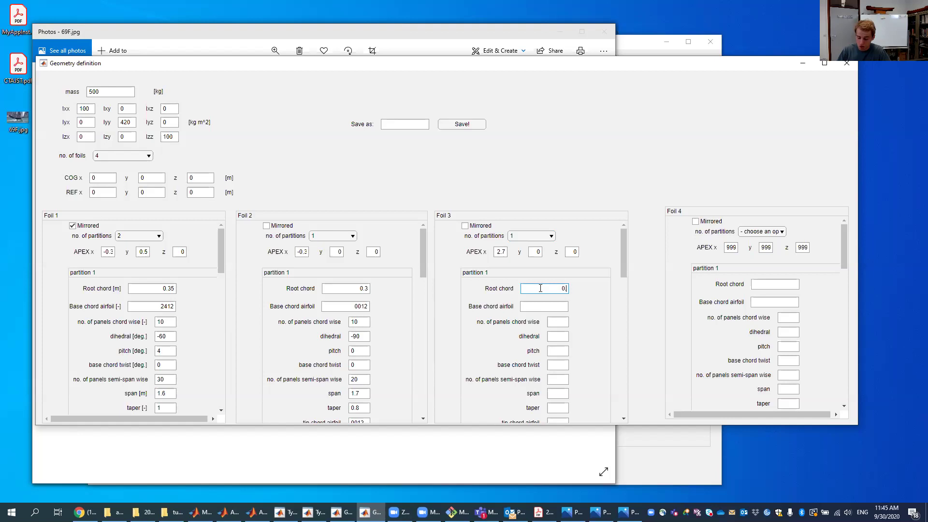
click(545, 306)
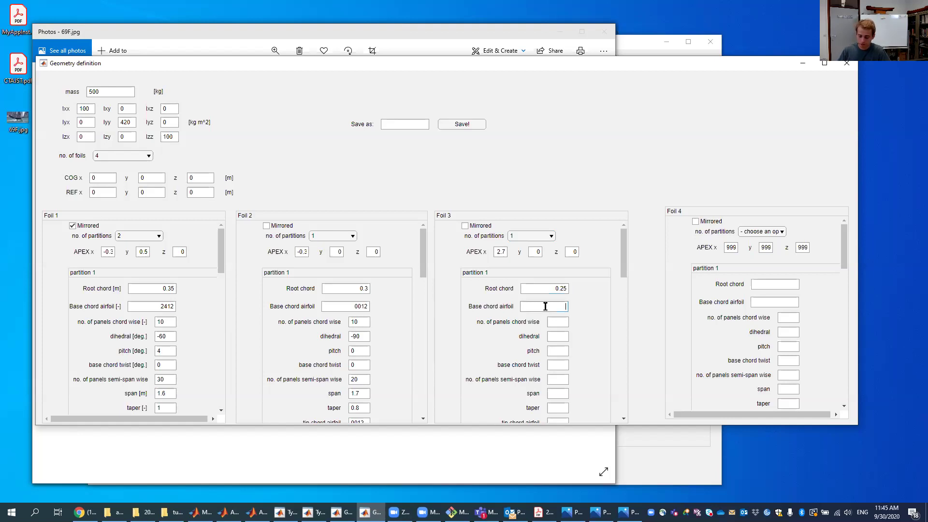
text(0012)
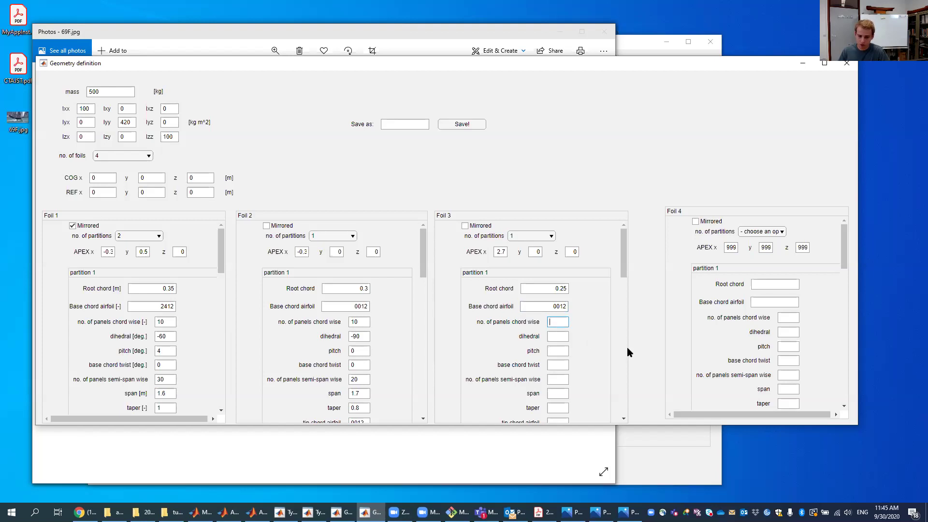
text(10)
key(Tab)
text(-90)
- Enter Foil 3's pitch 0, base twist 0, 20 semi-span panels and span 1.2
key(Tab)
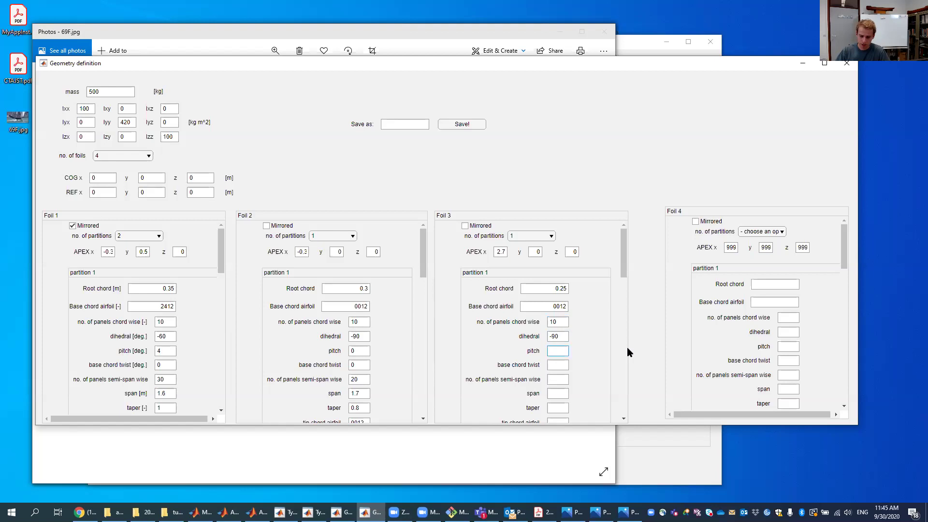
text(0)
key(Tab)
text(0)
key(Tab)
text(20)
key(Tab)
text(1.2)
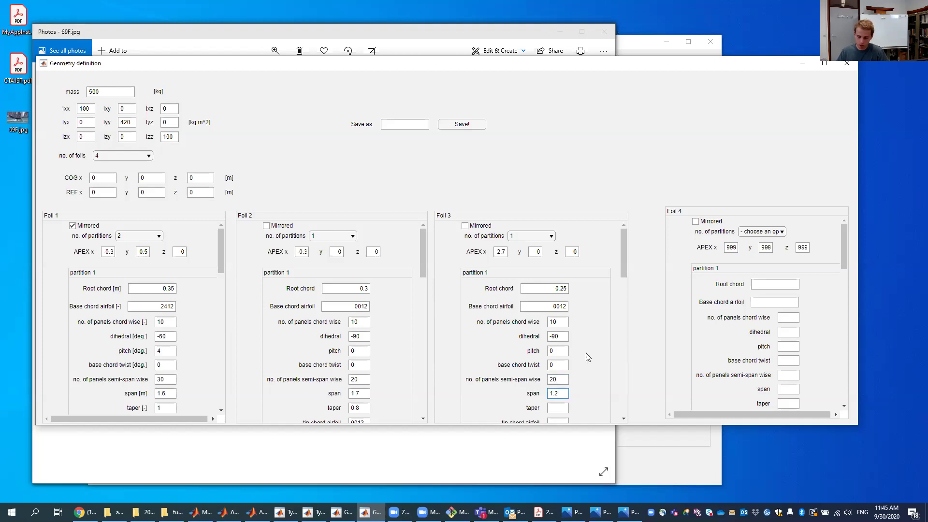
- Set Foil 3's taper 0.8, tip airfoil 0012, outboard twist 0, mesh type 1, uncurved
scroll(581, 379, down, 3)
click(566, 328)
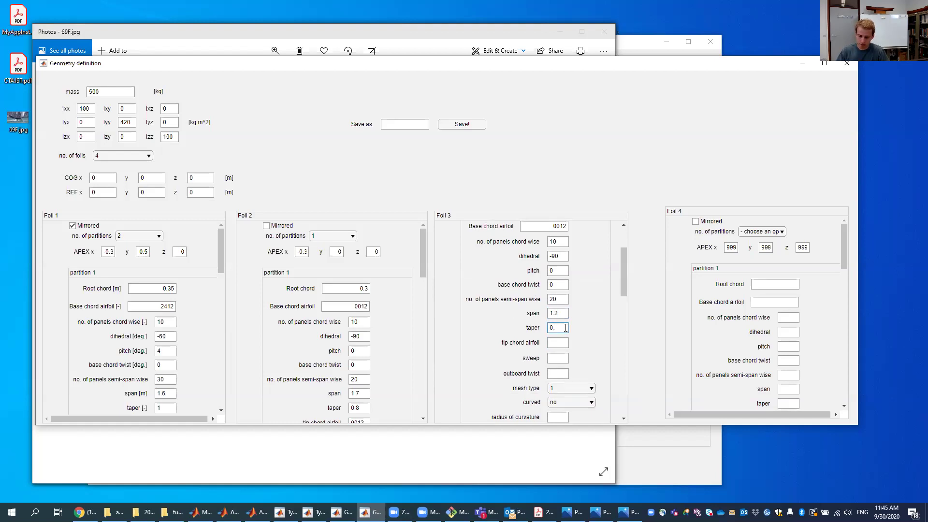
click(553, 343)
text(0012)
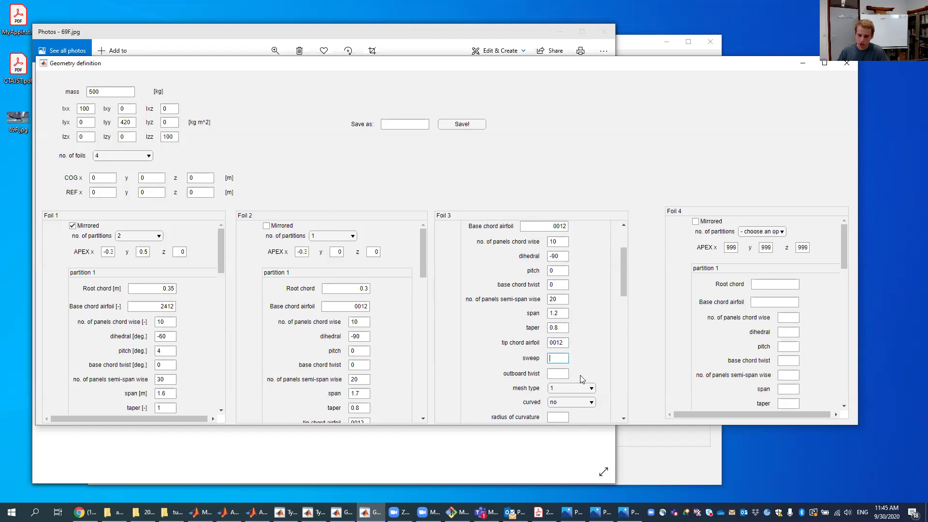
click(564, 373)
text(0)
click(572, 392)
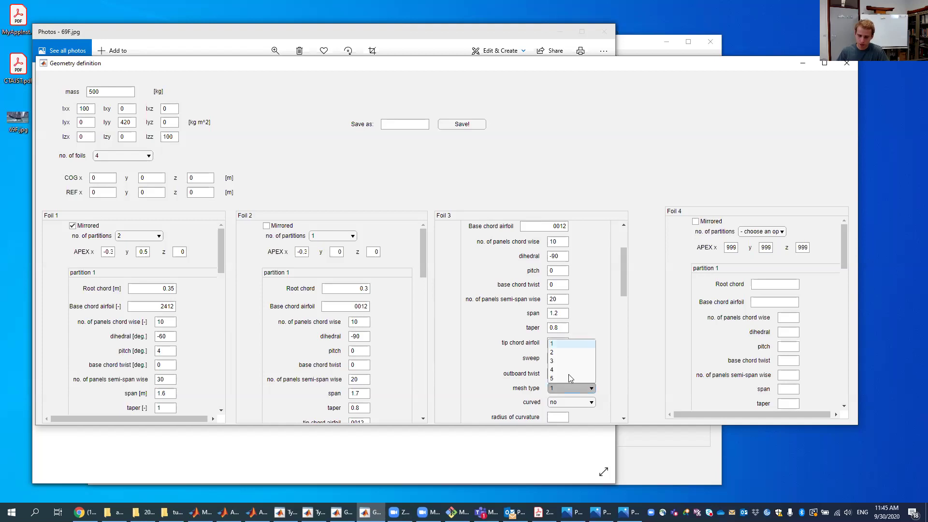
click(564, 346)
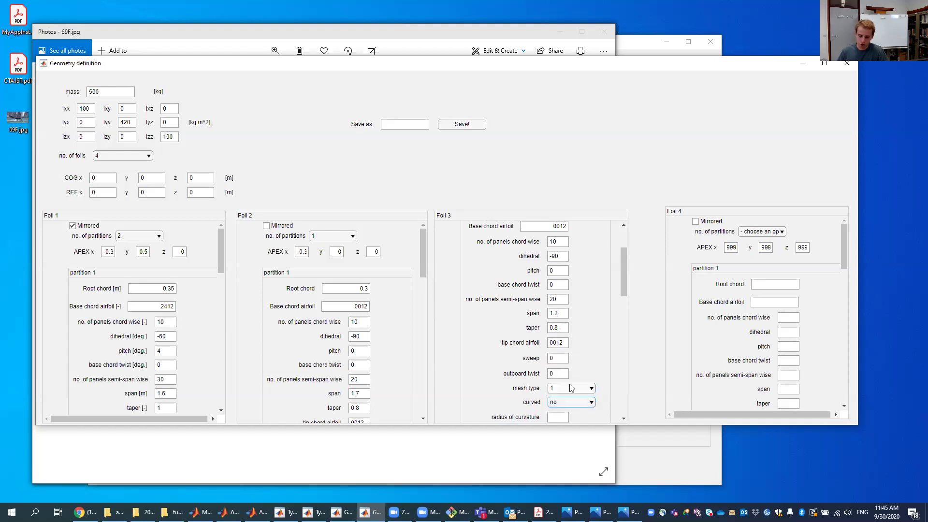
click(570, 384)
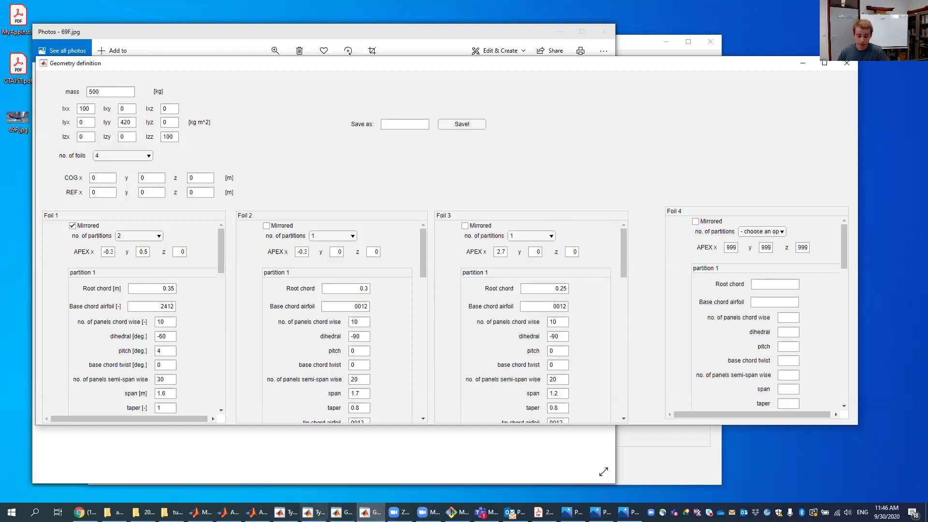
- Bring the 69F.jpg foiling-boat photo in Photos to the front
click(369, 466)
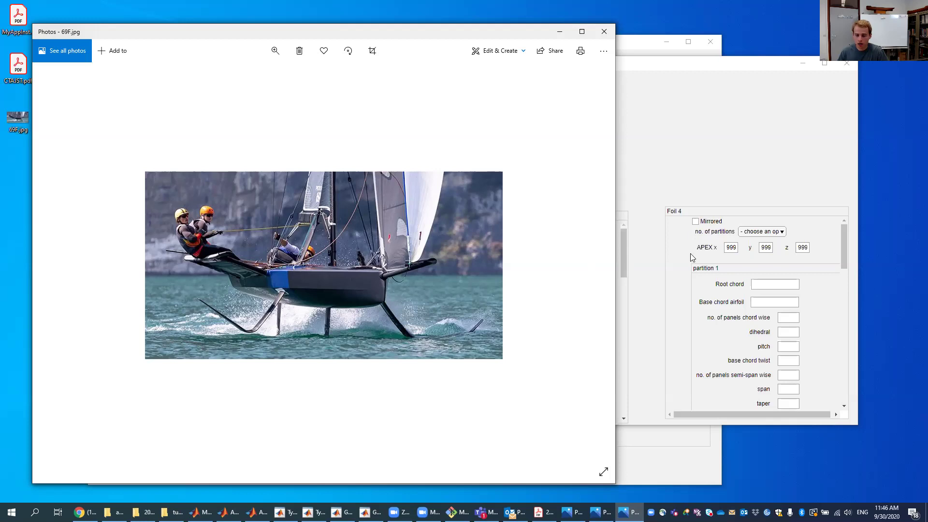
- Make Foil 4 mirrored with a single partition
click(697, 227)
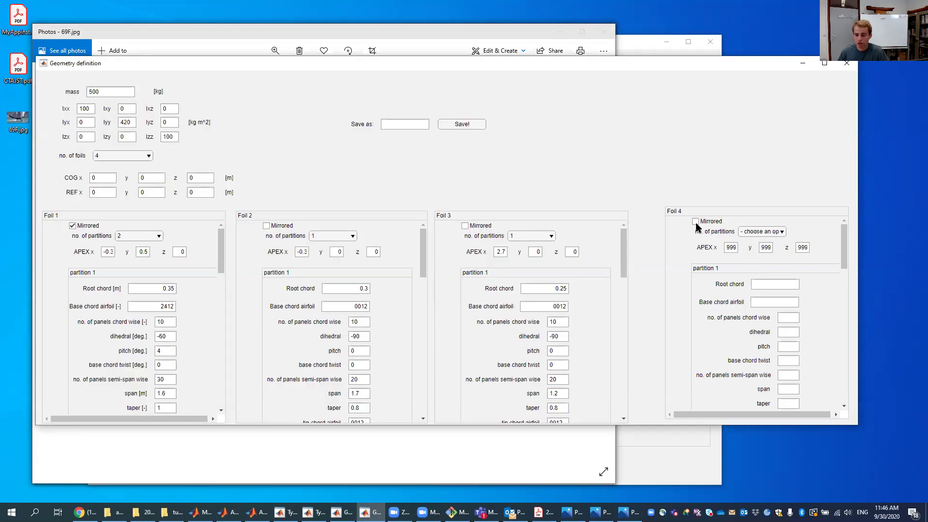
click(696, 222)
click(763, 231)
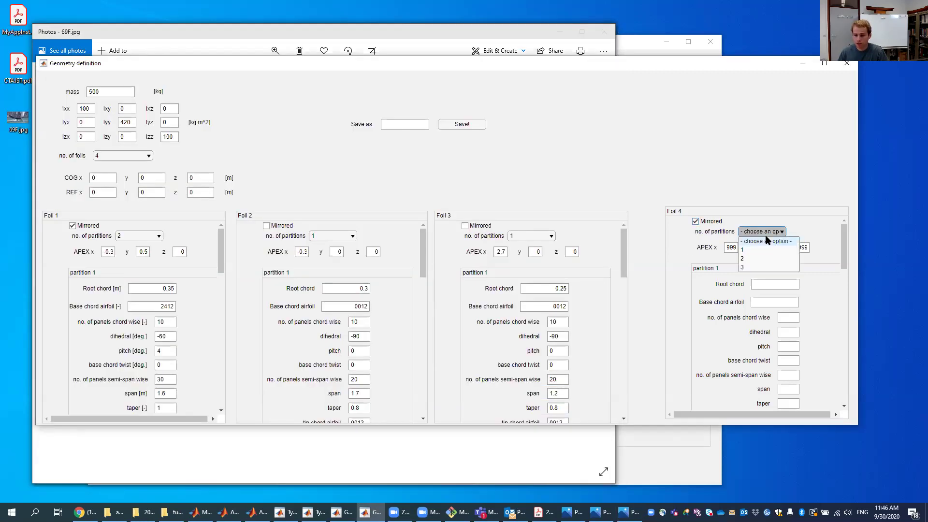
click(743, 250)
- Place Foil 4's apex at x 2.7, y 0, z -1.2
double_click(734, 248)
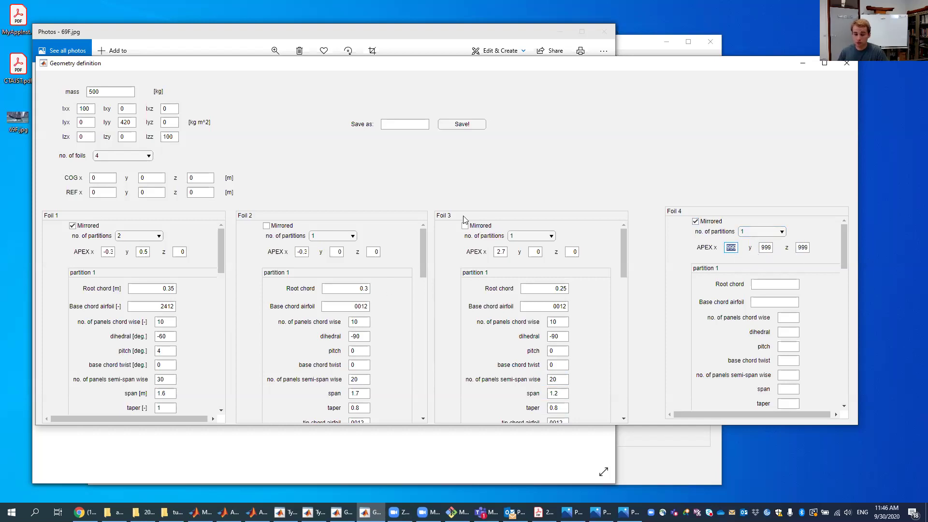
text(2)
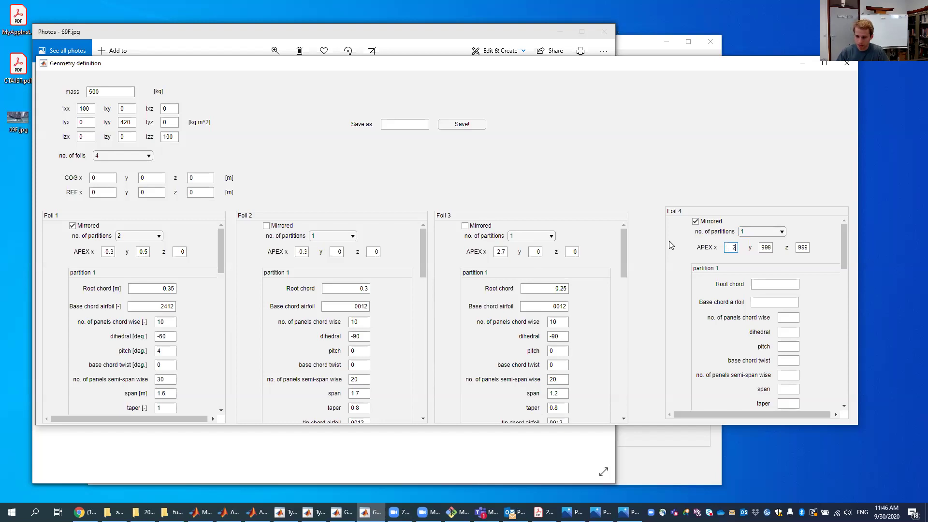
text(.7)
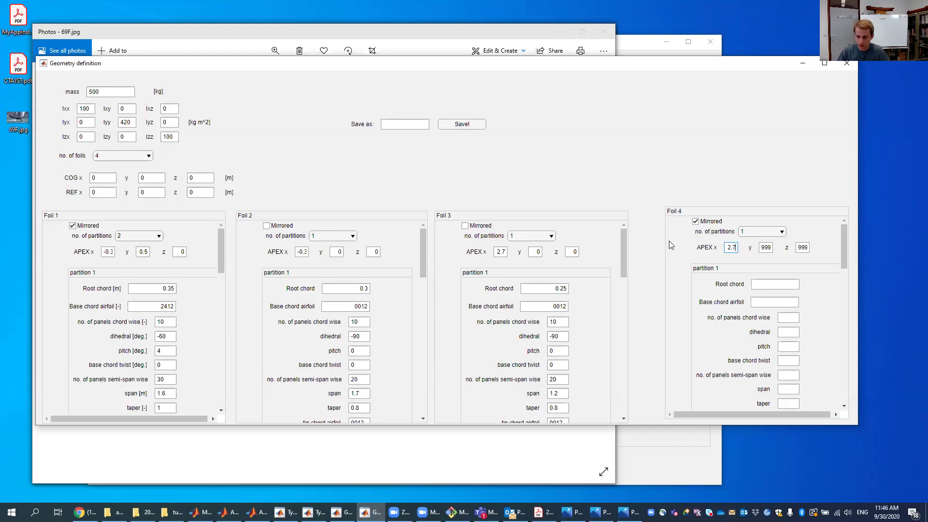
click(762, 248)
double_click(762, 247)
text(0)
double_click(803, 248)
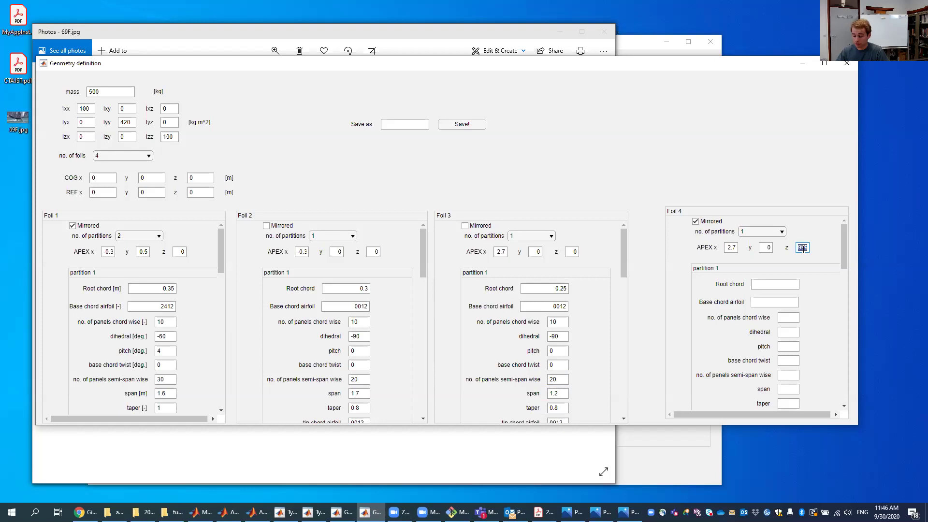
key(BackSpace)
text(-1.2)
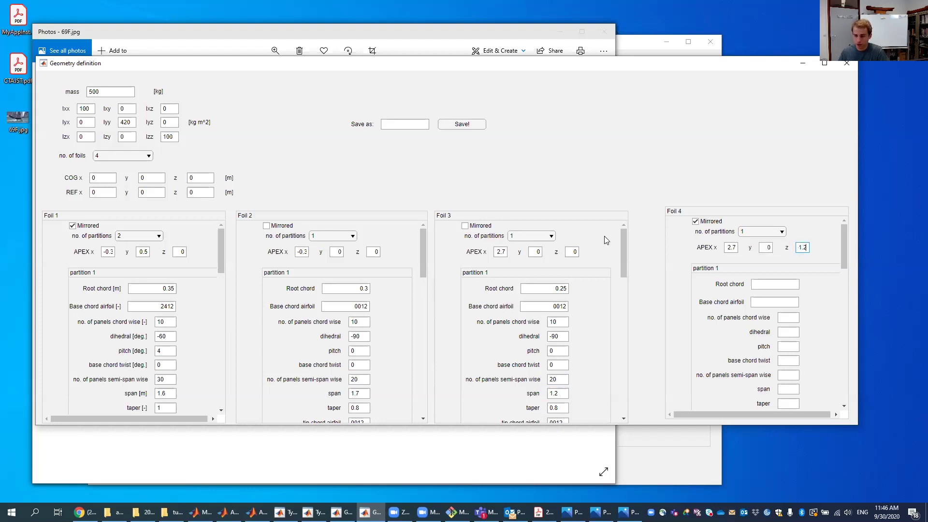
click(766, 285)
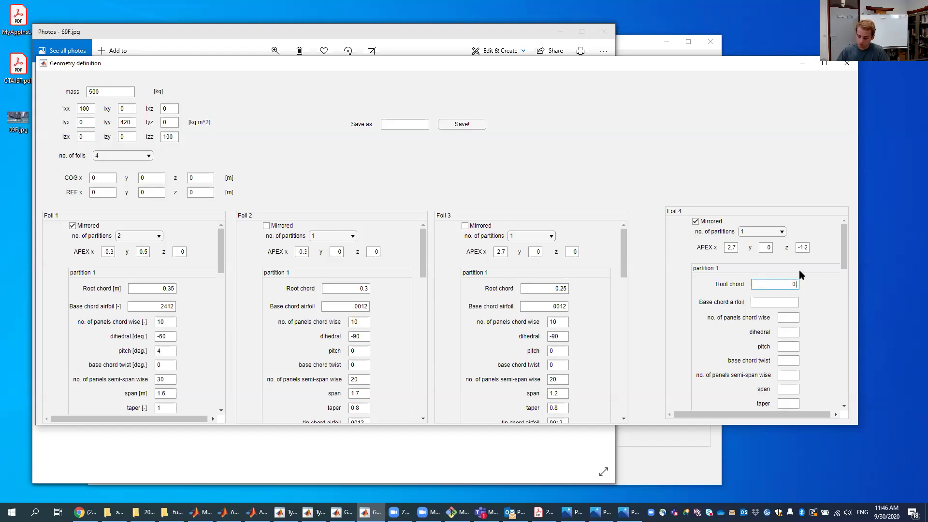
- Set Foil 4's base airfoil 0012 with dihedral, pitch and base twist all 0
click(780, 300)
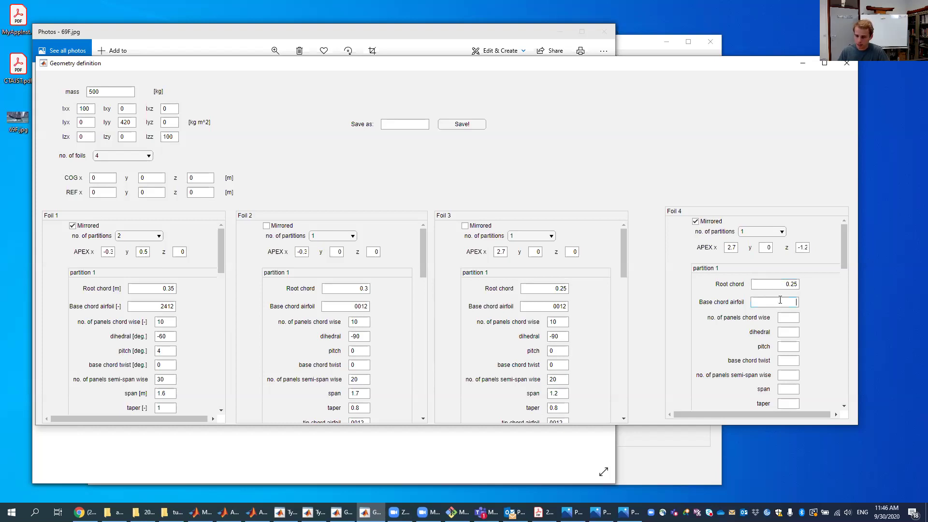
text(0012)
click(788, 317)
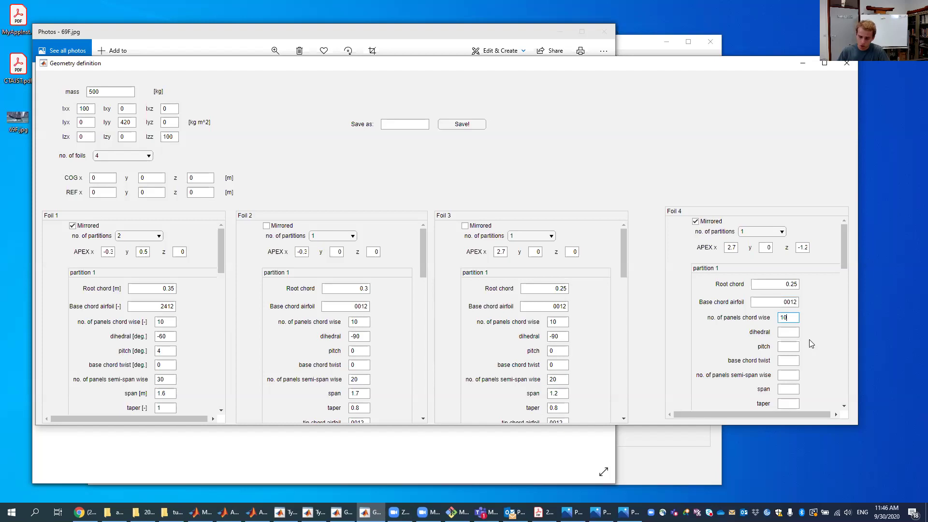
click(797, 333)
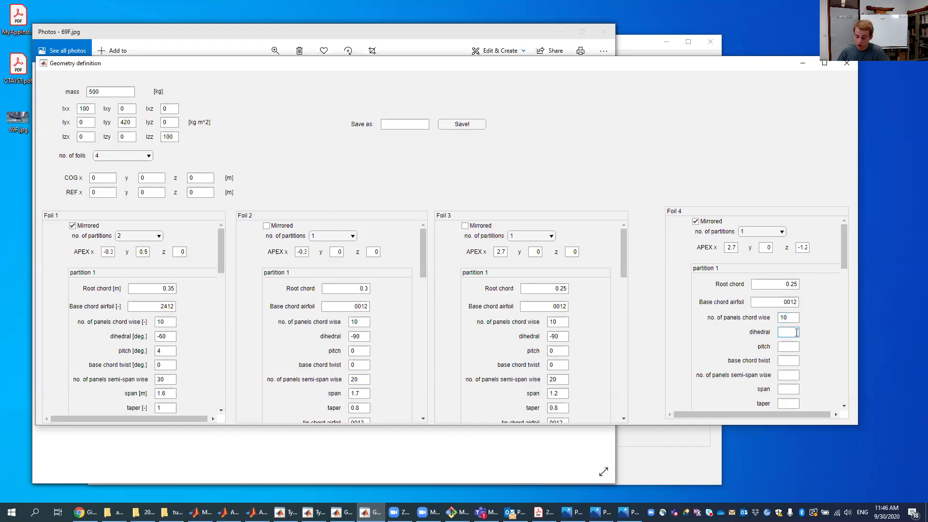
text(0)
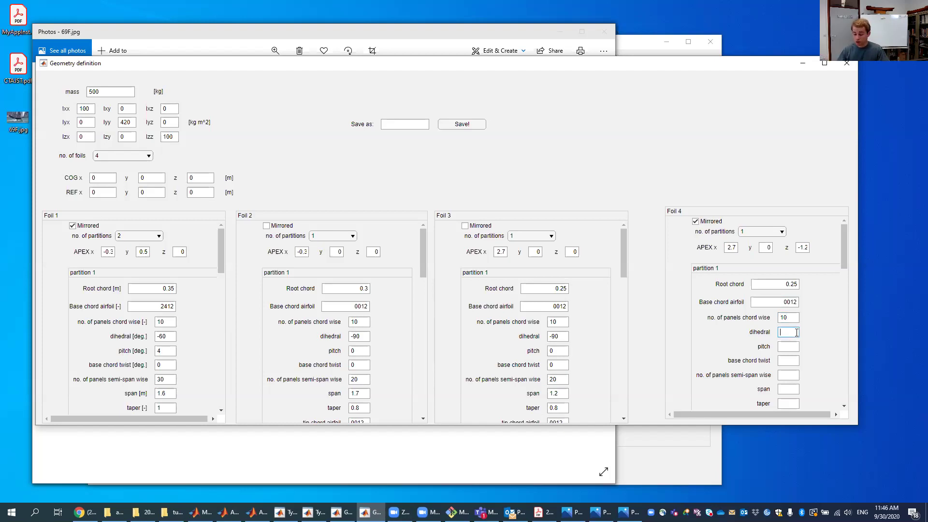
click(790, 347)
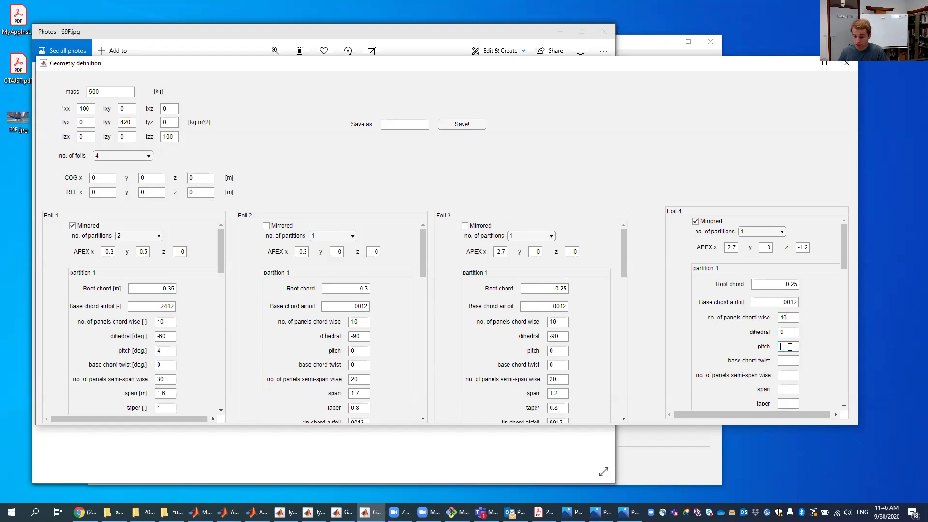
text(0)
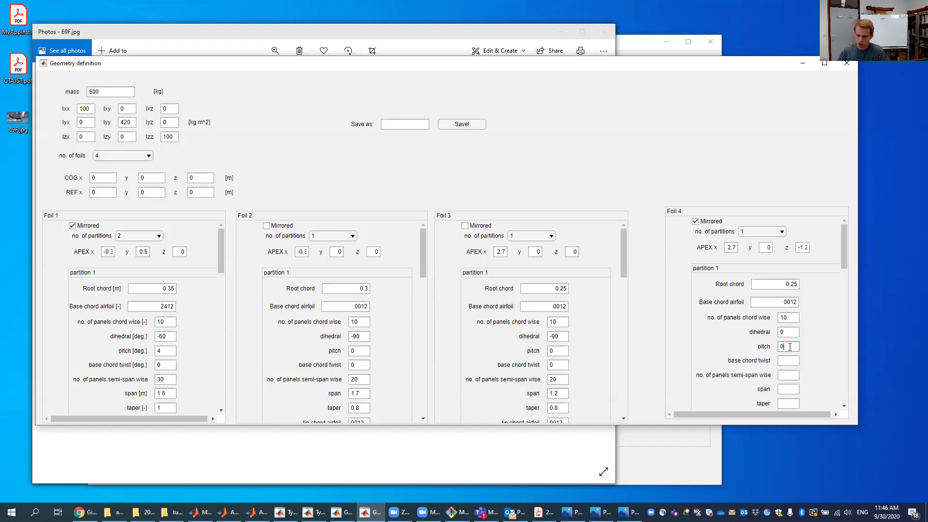
click(788, 360)
text(0.45)
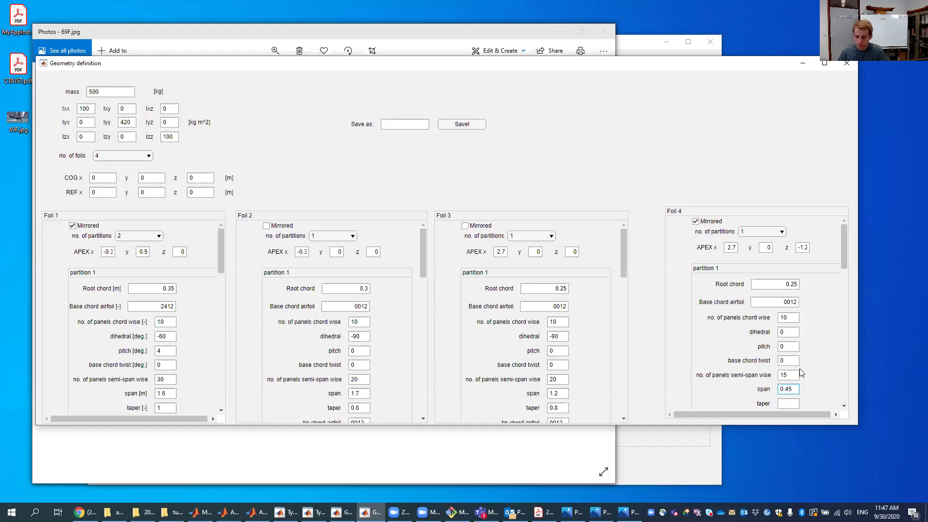
- Give Foil 4 taper 0.7, tip airfoil 0012 and sweep -10
scroll(800, 370, down, 3)
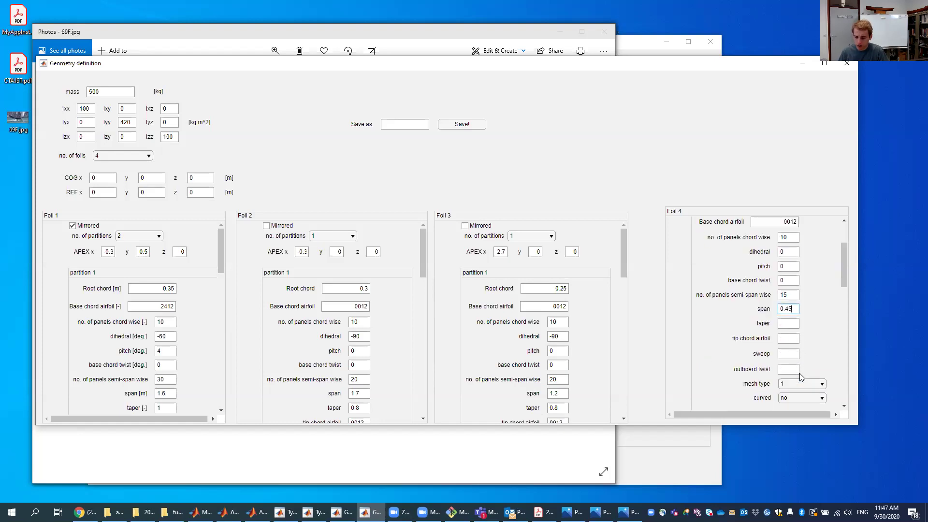
click(789, 325)
text(0.7)
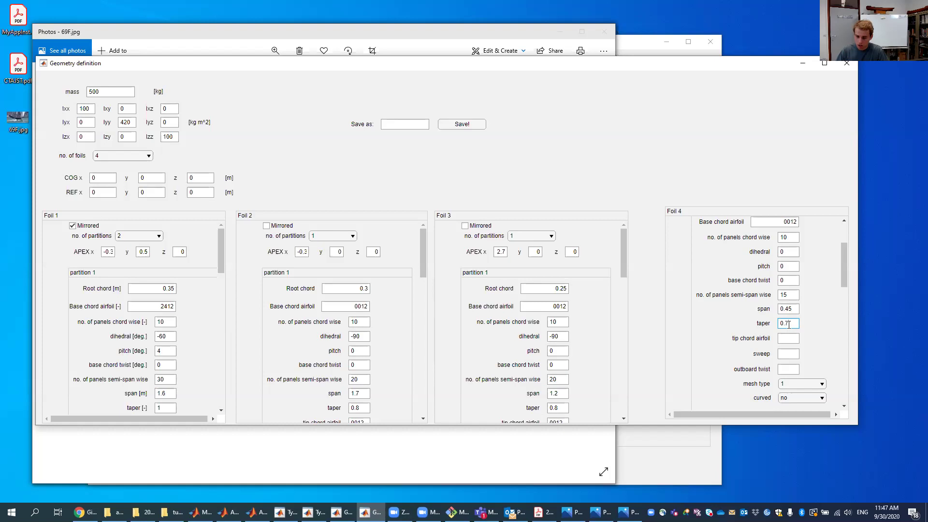
click(789, 339)
text(0012)
click(795, 356)
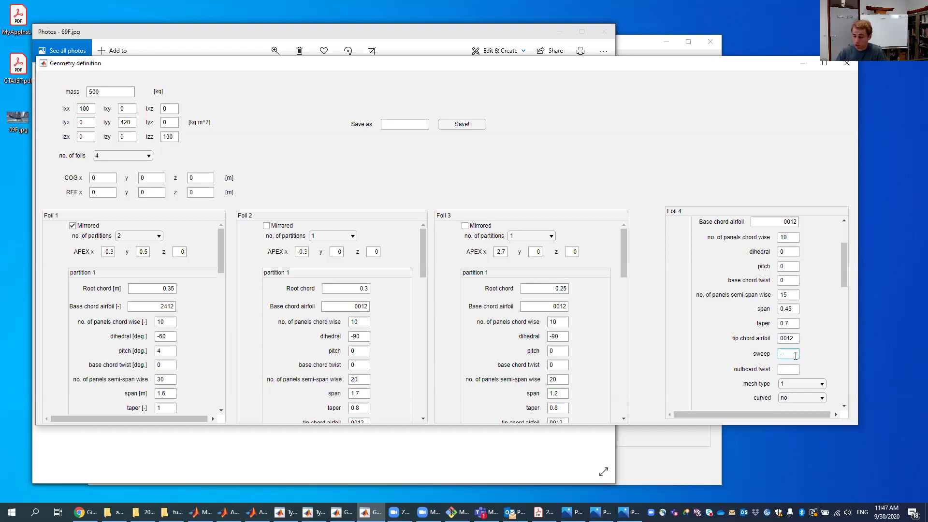
text(-)
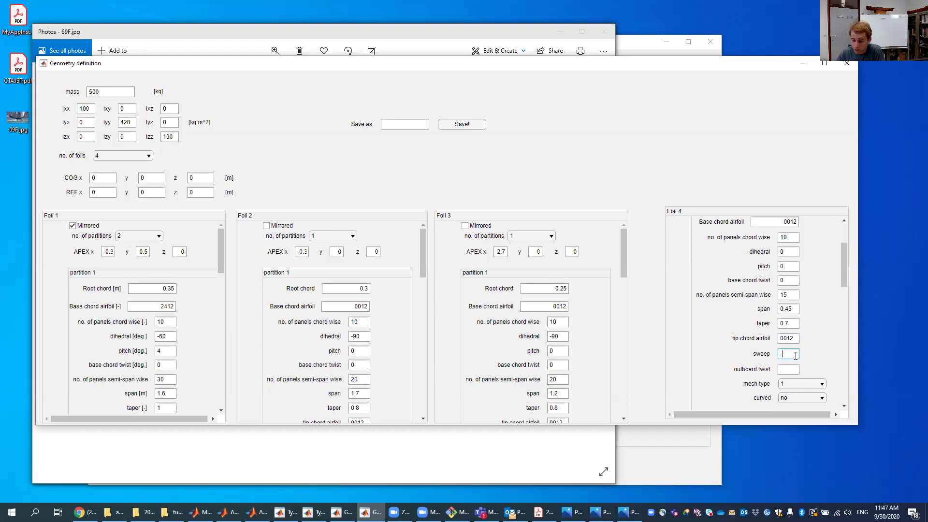
text(10)
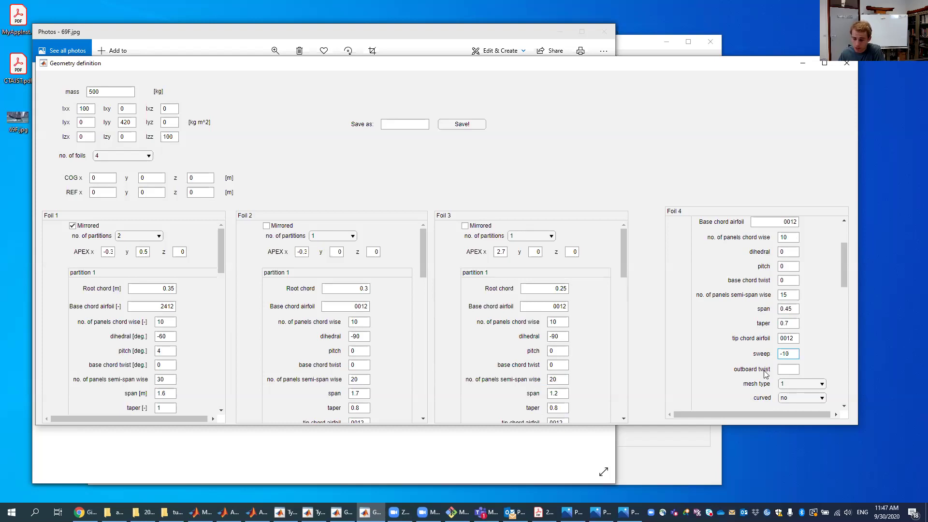
- Keep Foil 4's mesh type at 1 and leave it uncurved
click(791, 386)
click(785, 339)
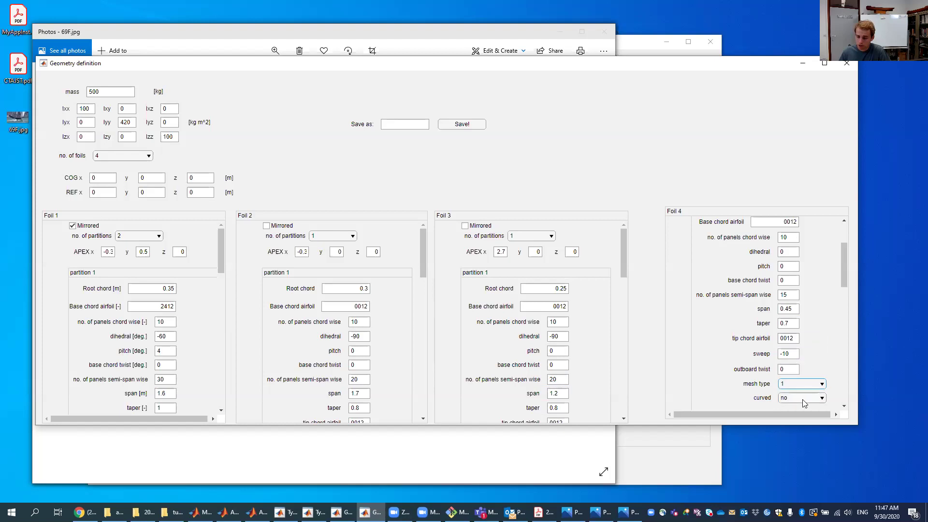
click(800, 398)
click(796, 406)
- Save the geometry as 69F_2 with the Save! button
click(407, 125)
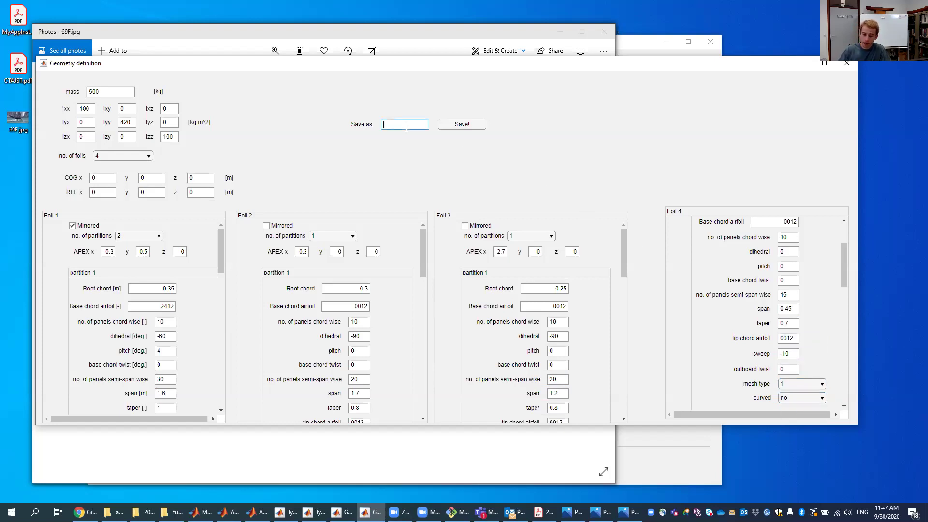
text(69F)
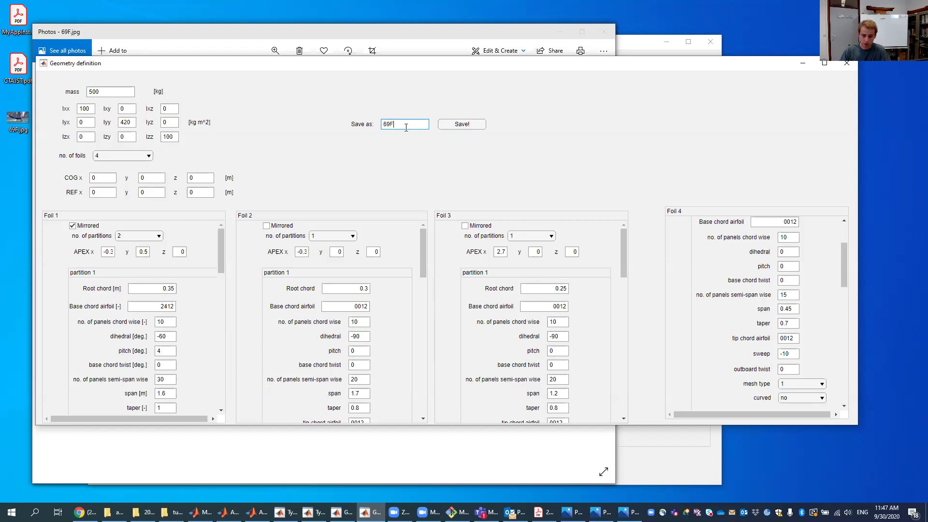
text(_2)
click(475, 127)
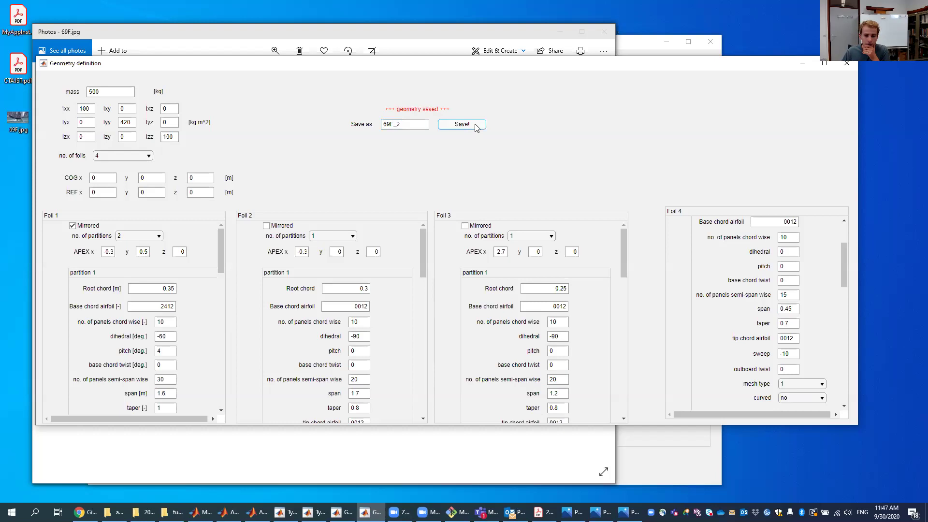